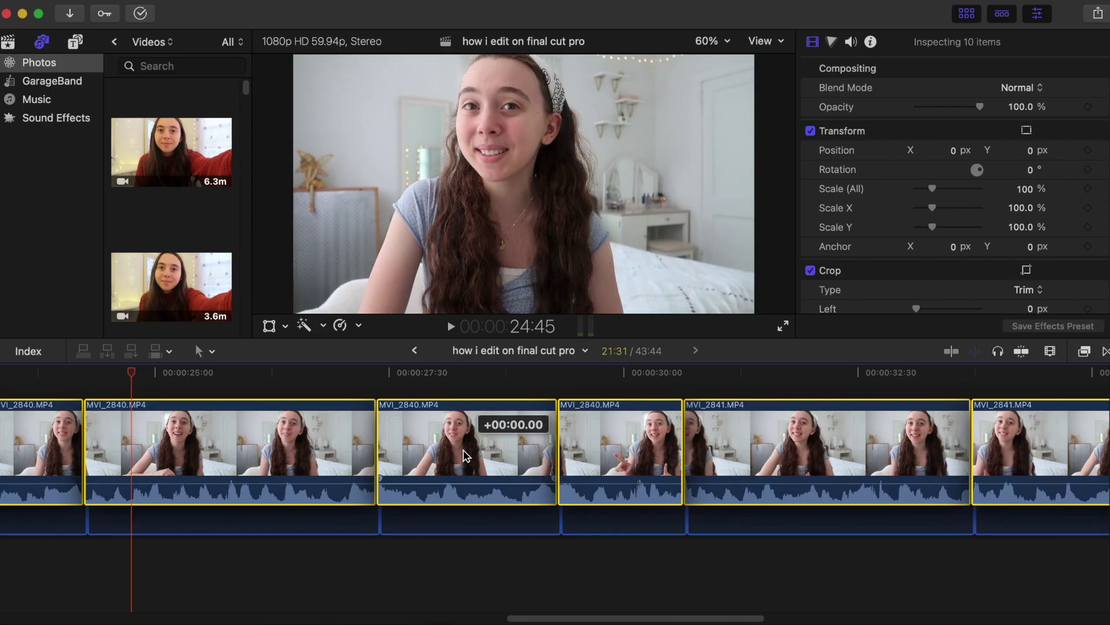
Shift the selected run of MVI_2840 and MVI_2841 clips to a new timeline position
drag(459, 452, 466, 455)
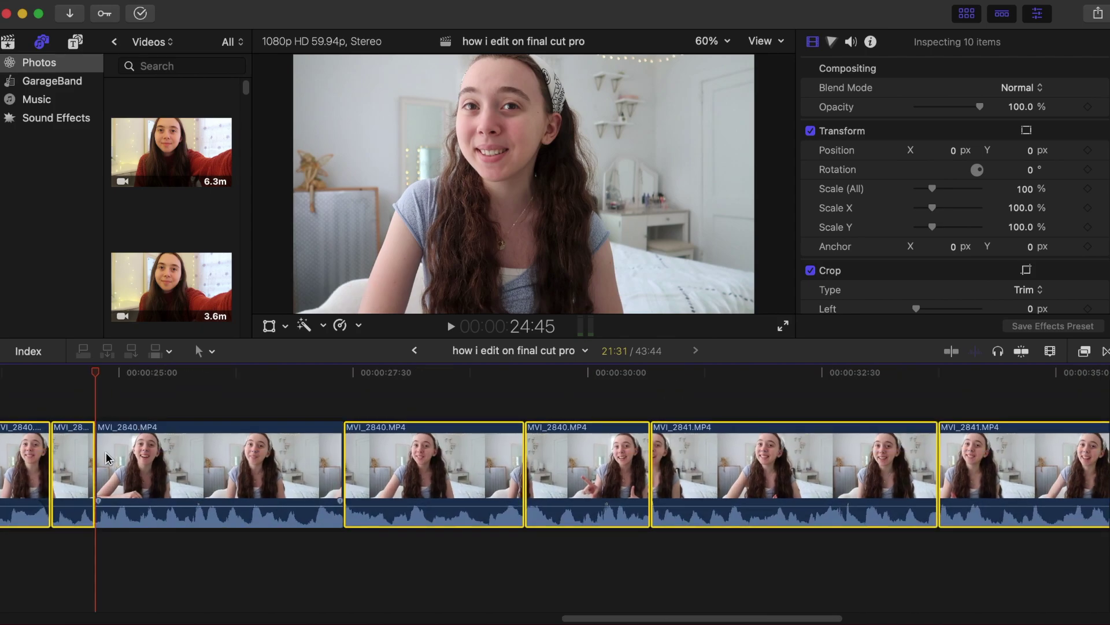
Play to the next cut point and zoom the timeline in with the Clip Appearance slider
click(141, 389)
key(space)
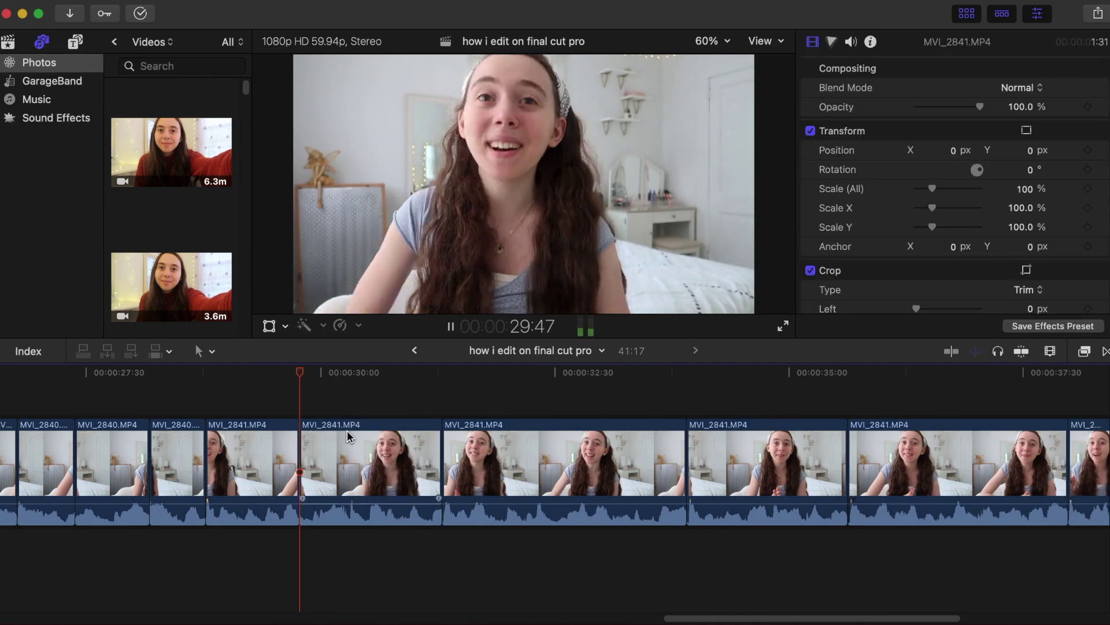
key(space)
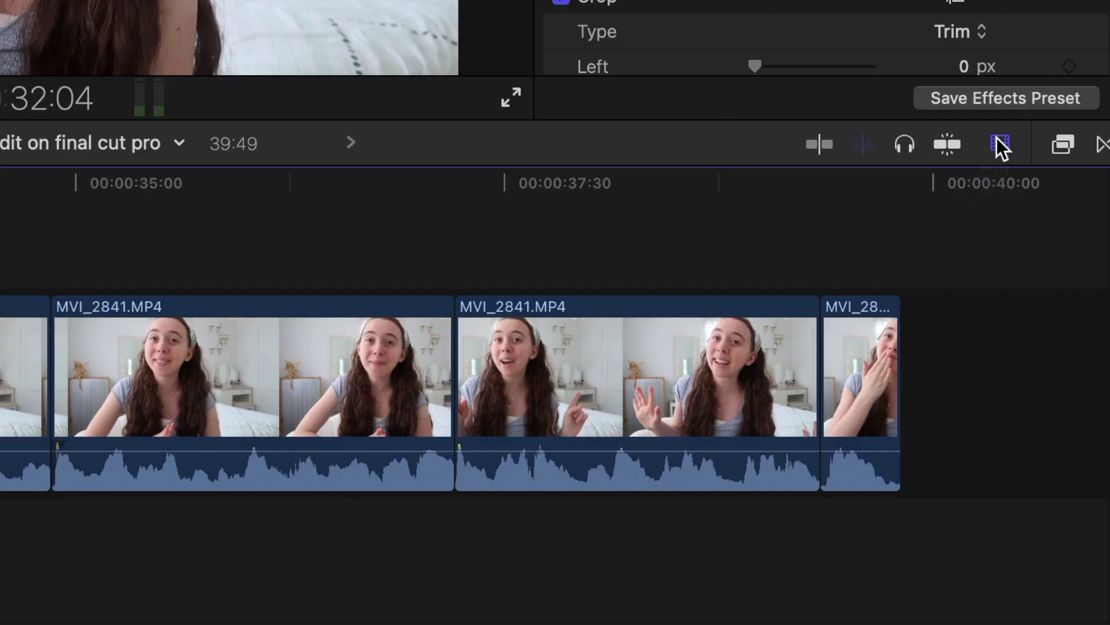
click(1051, 354)
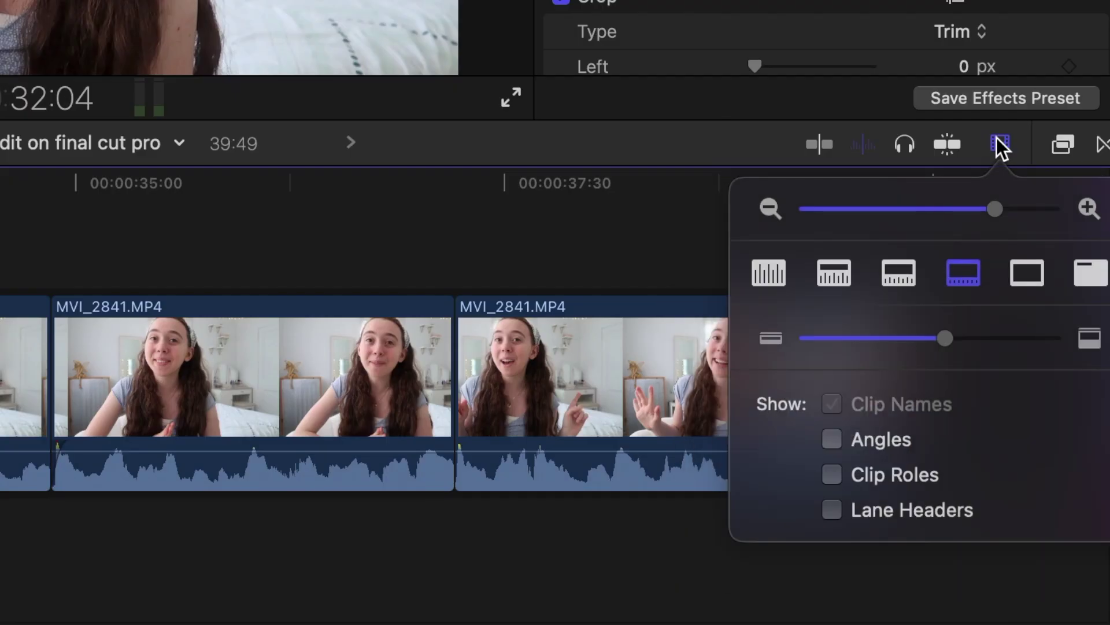
drag(992, 209, 1036, 210)
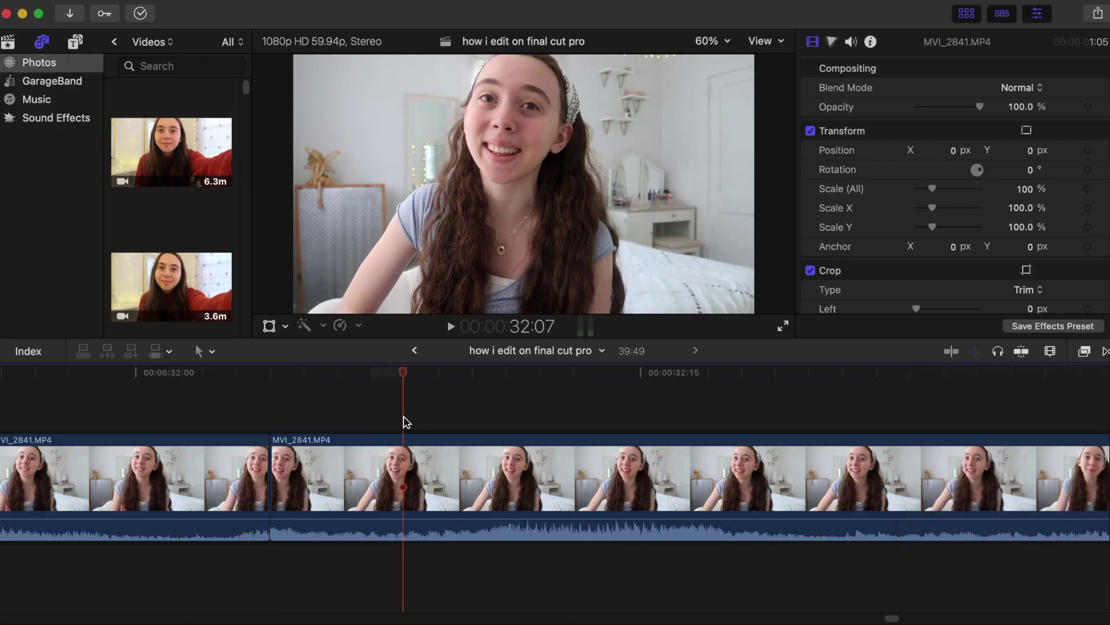
Blade the clip at the playhead and delete the unwanted piece, shortening the project to 39:49
click(403, 461)
key(super+b)
key(space)
key(space)
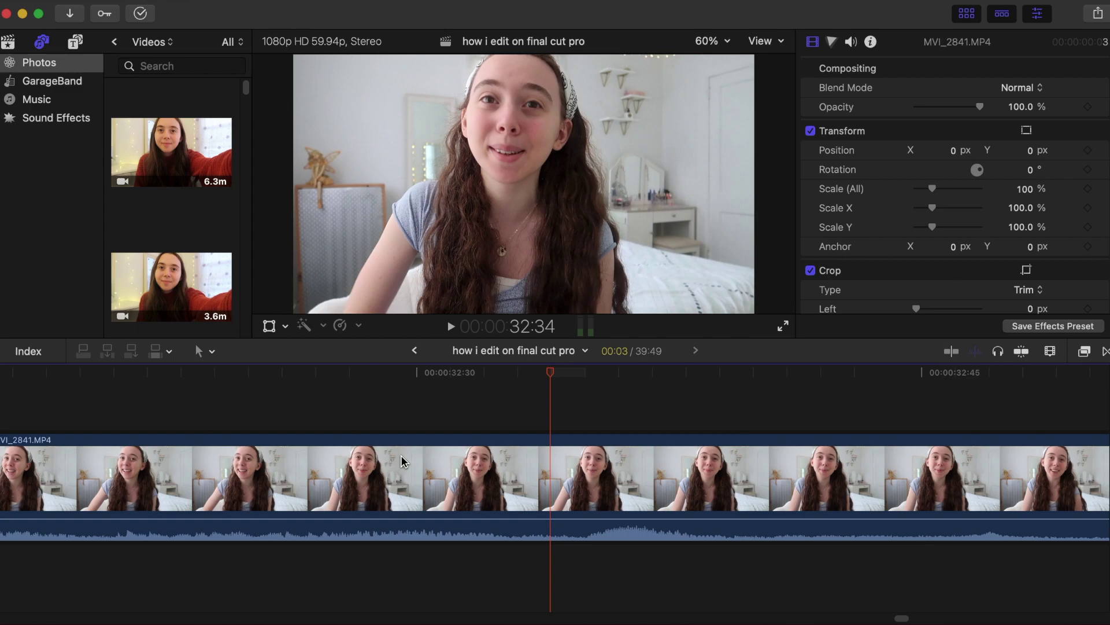
click(412, 464)
key(super+b)
key(Delete)
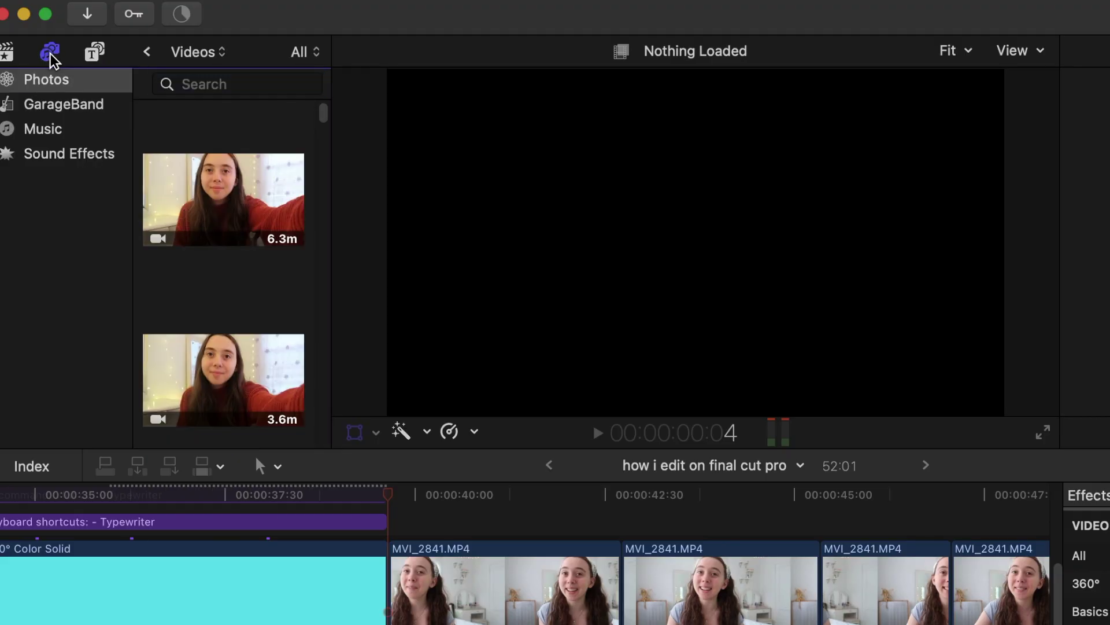
Add the SUNNY DAY track from the Music library as a connected clip at the timeline start
click(63, 128)
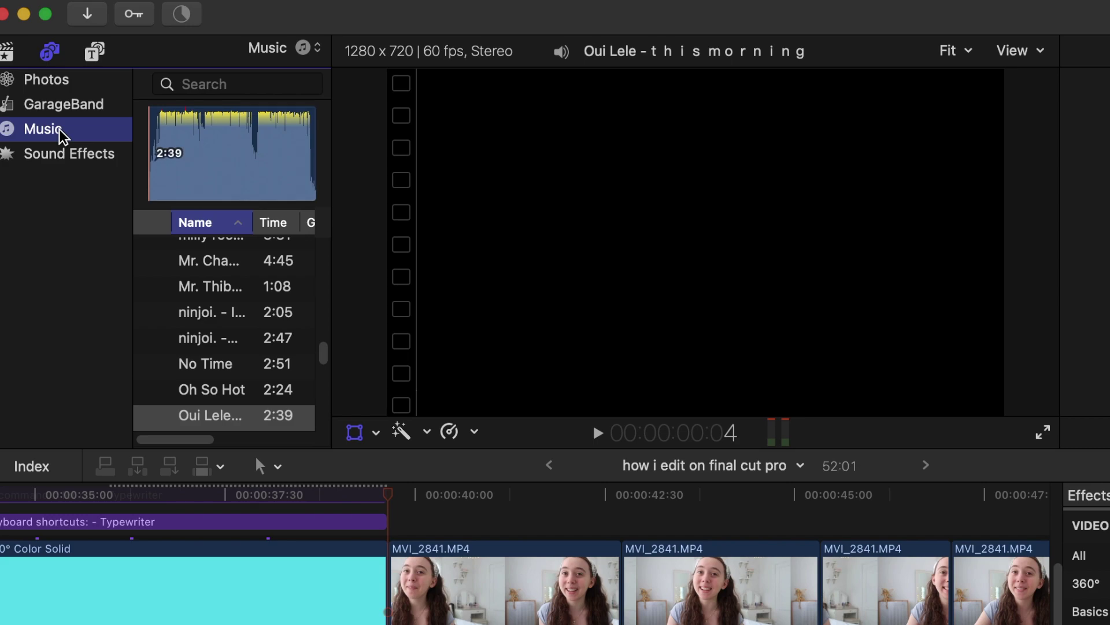
scroll(251, 328, down, 5)
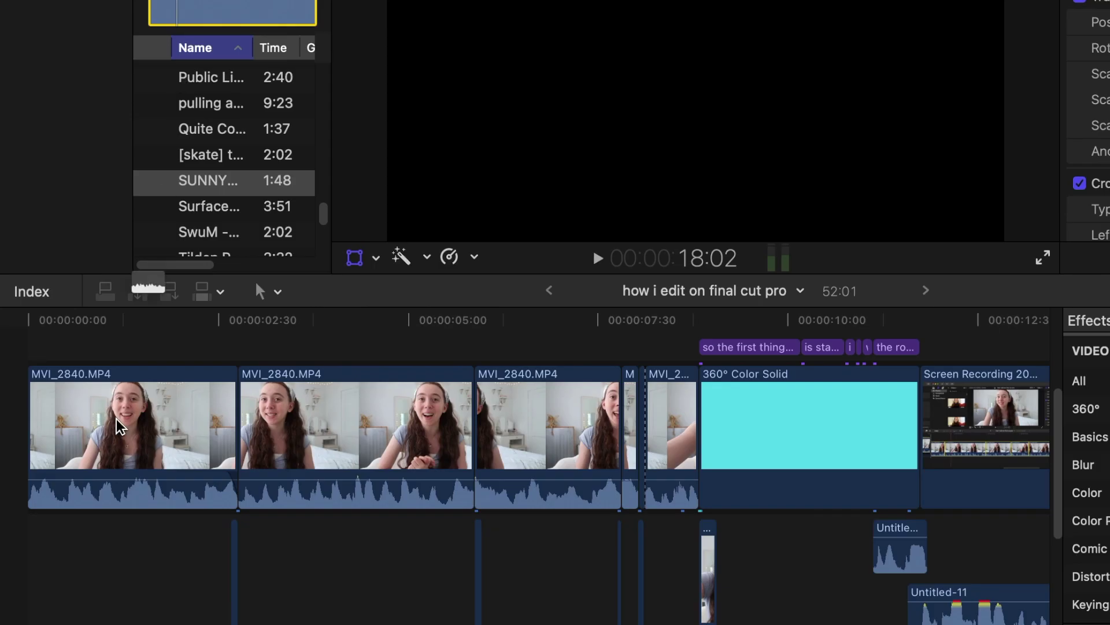
drag(119, 426, 84, 559)
scroll(33, 587, down, 5)
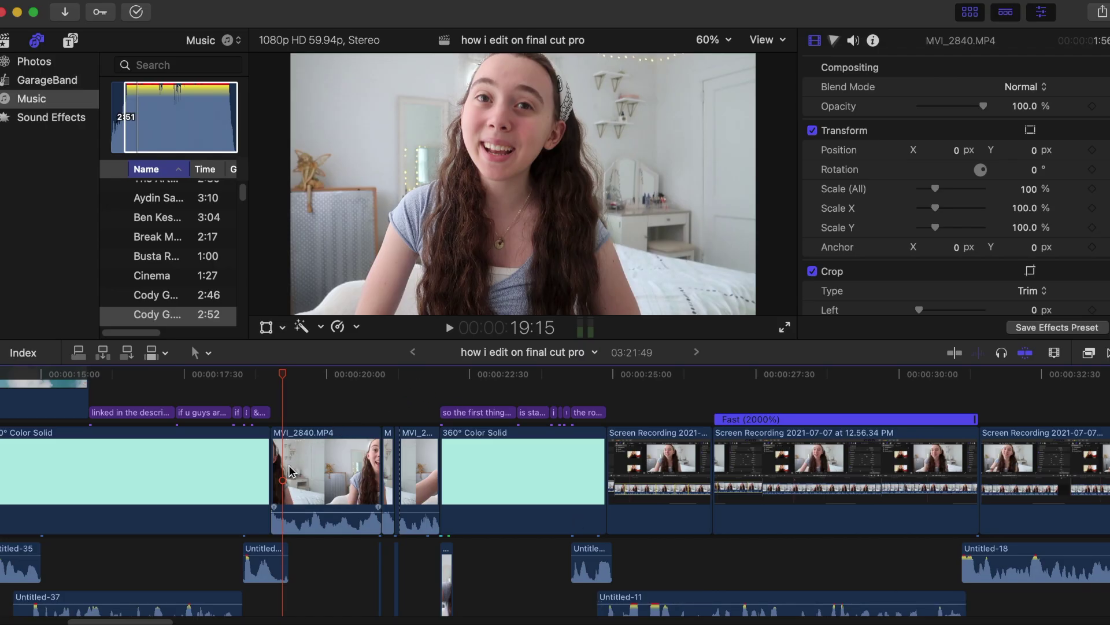
Try a Ken Burns crop on the MVI_2840 clip and play it back to review
click(291, 471)
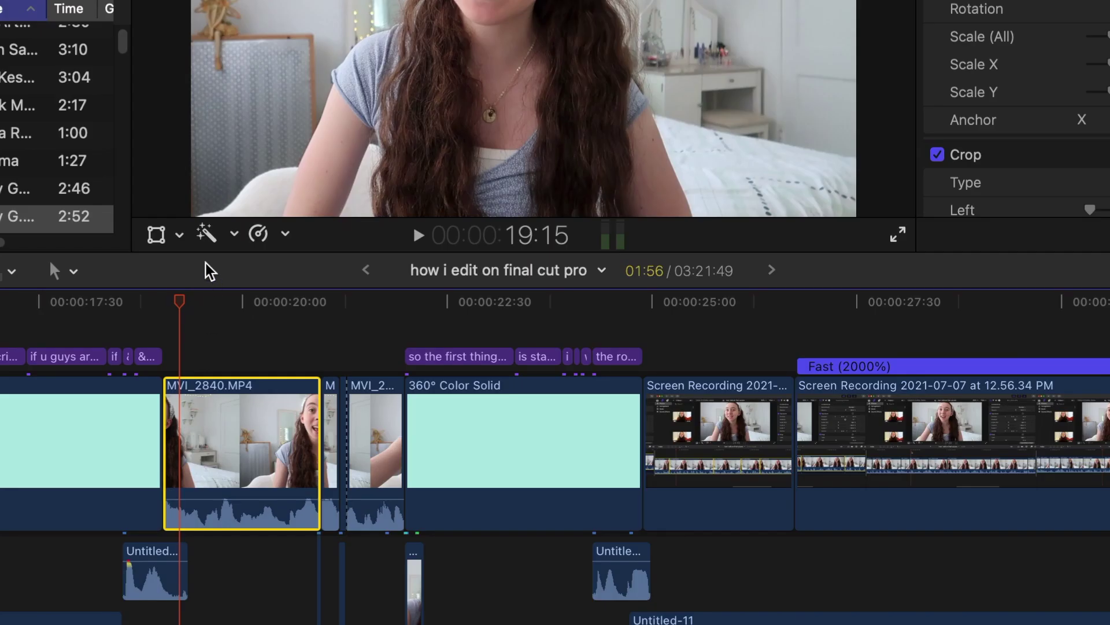
click(283, 328)
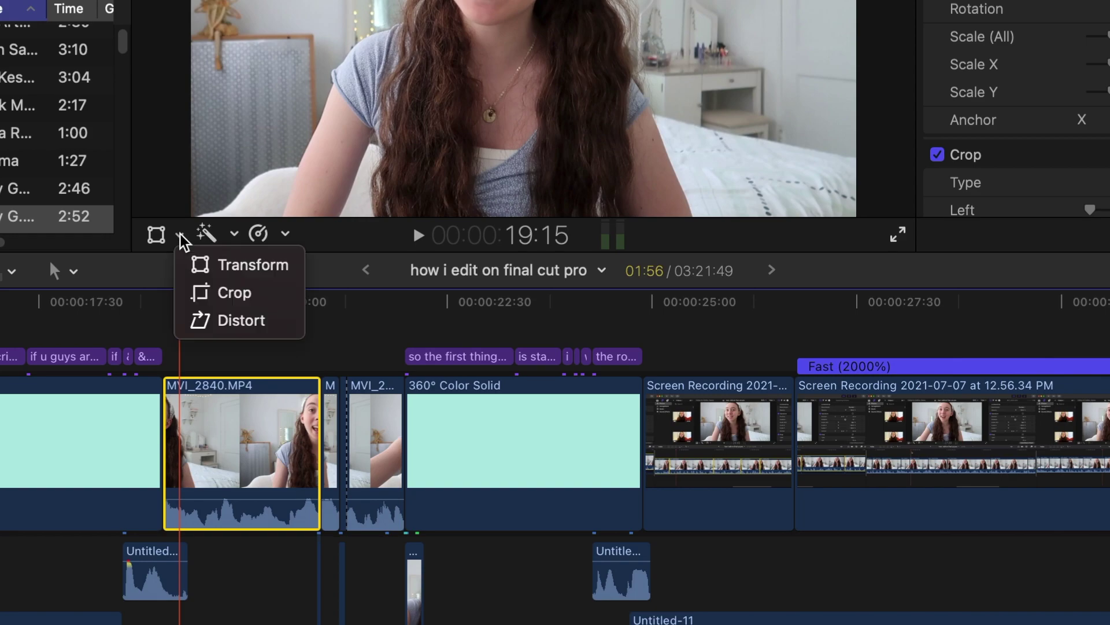
click(211, 292)
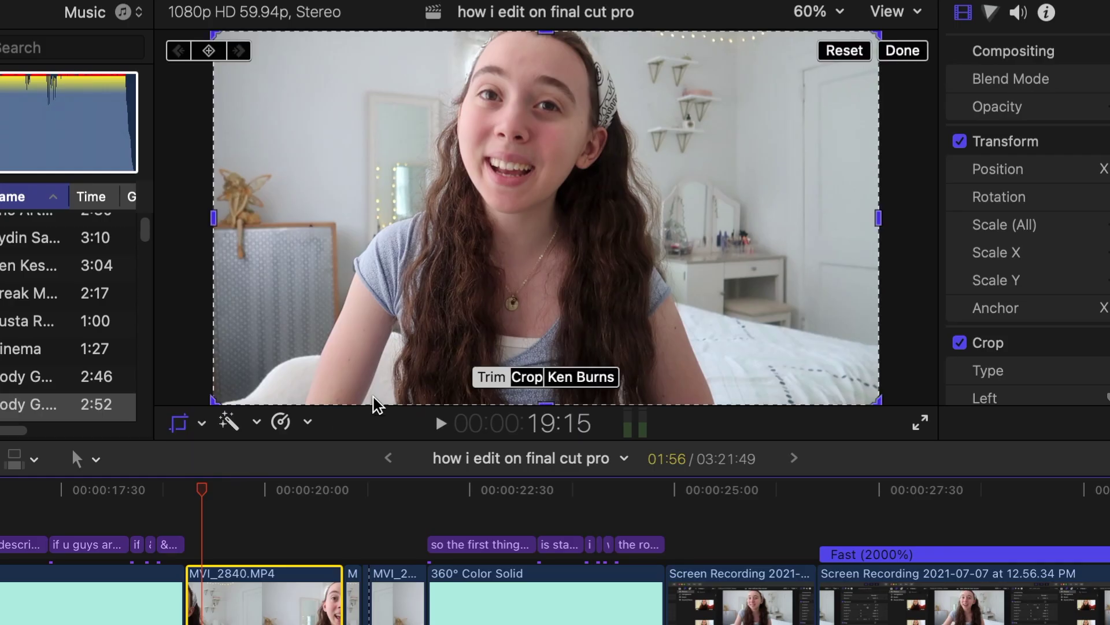
click(557, 380)
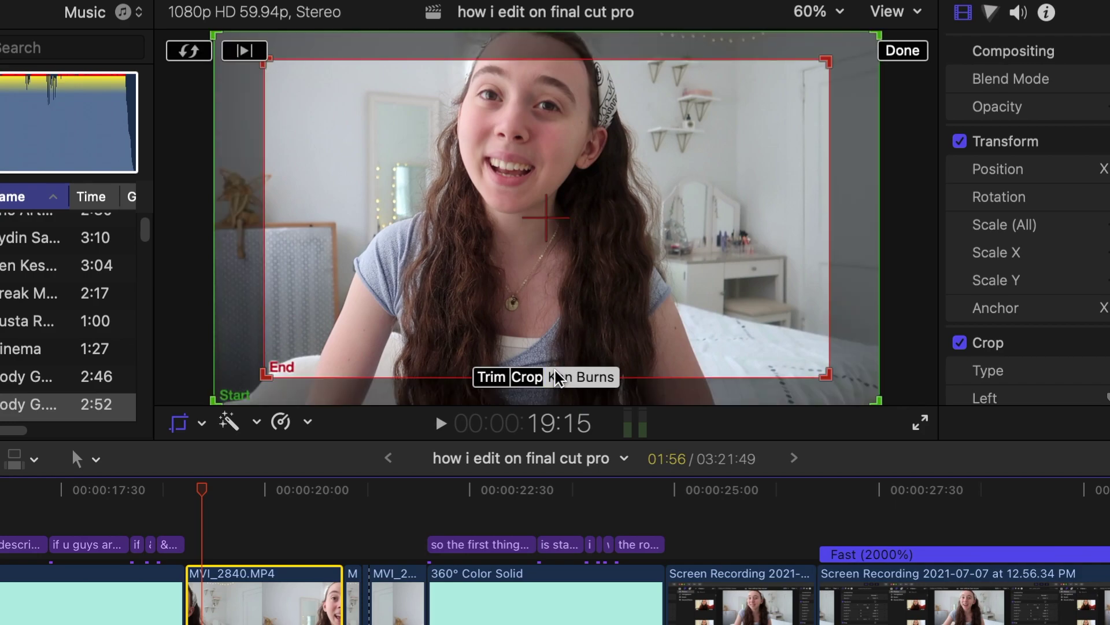
click(191, 531)
key(space)
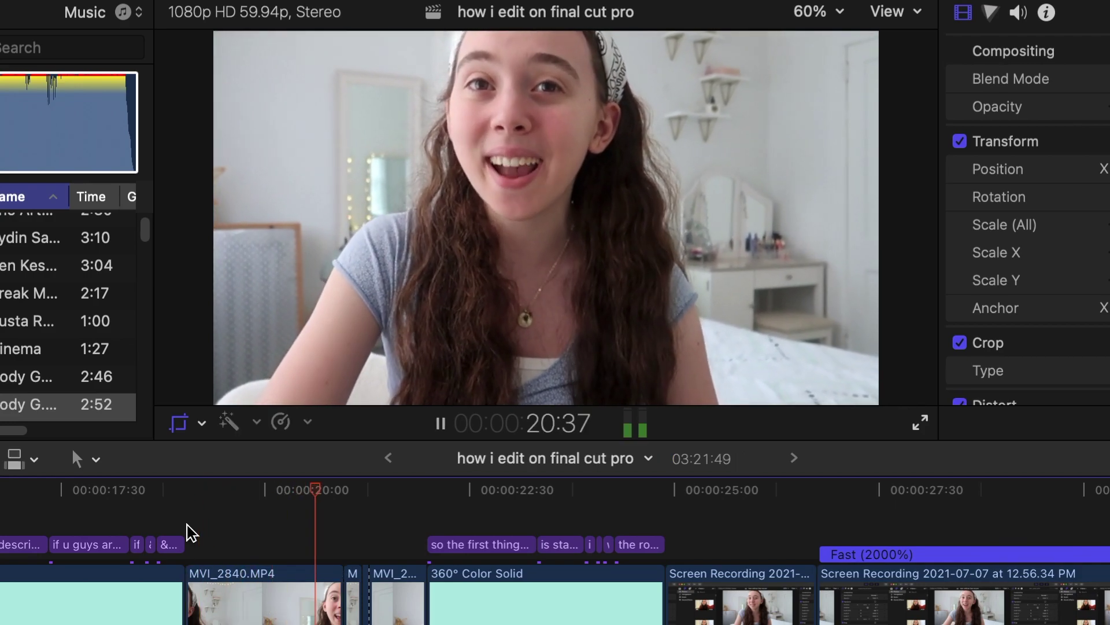
click(187, 524)
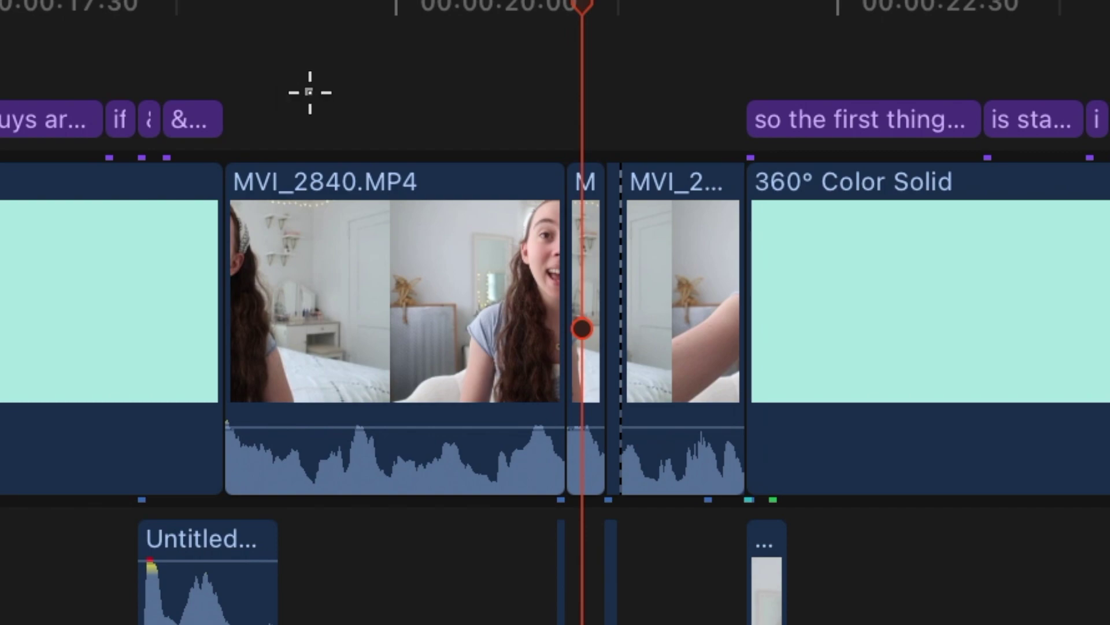
Keyframe a plain Crop on MVI_2840, punching in to Left 337 and Bottom 325
click(278, 89)
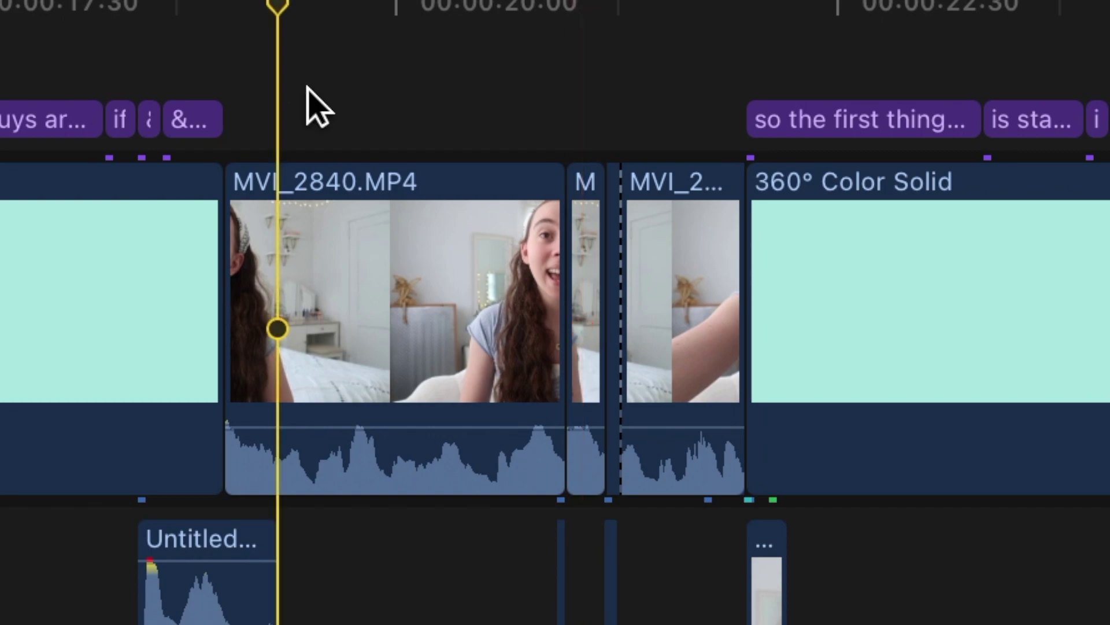
key(shift+c)
click(501, 505)
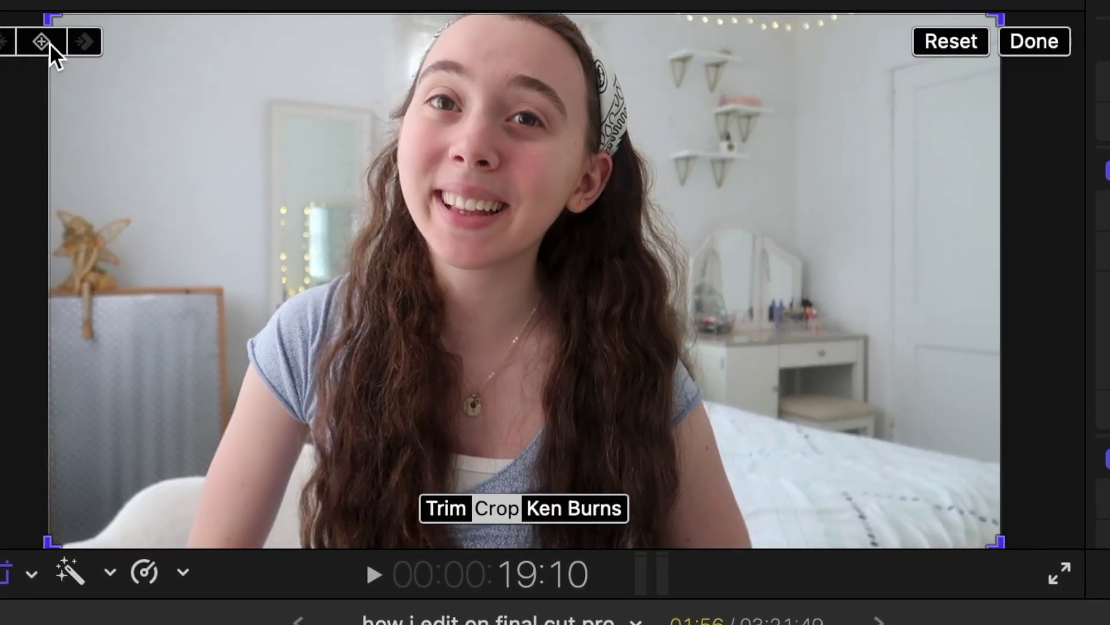
click(49, 43)
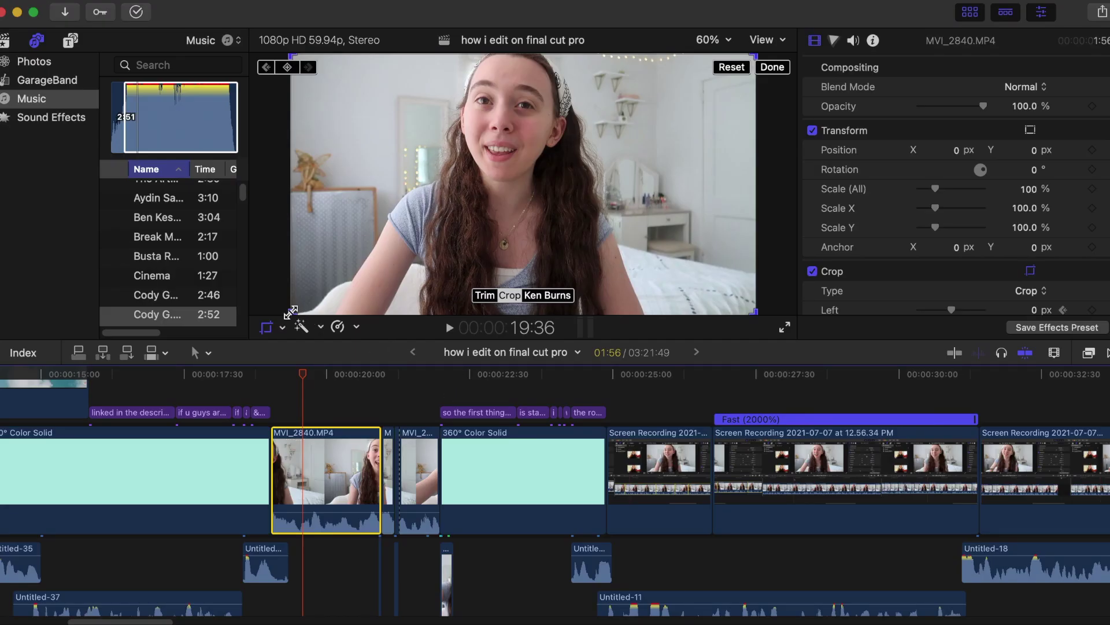
drag(290, 312, 430, 236)
drag(584, 172, 526, 172)
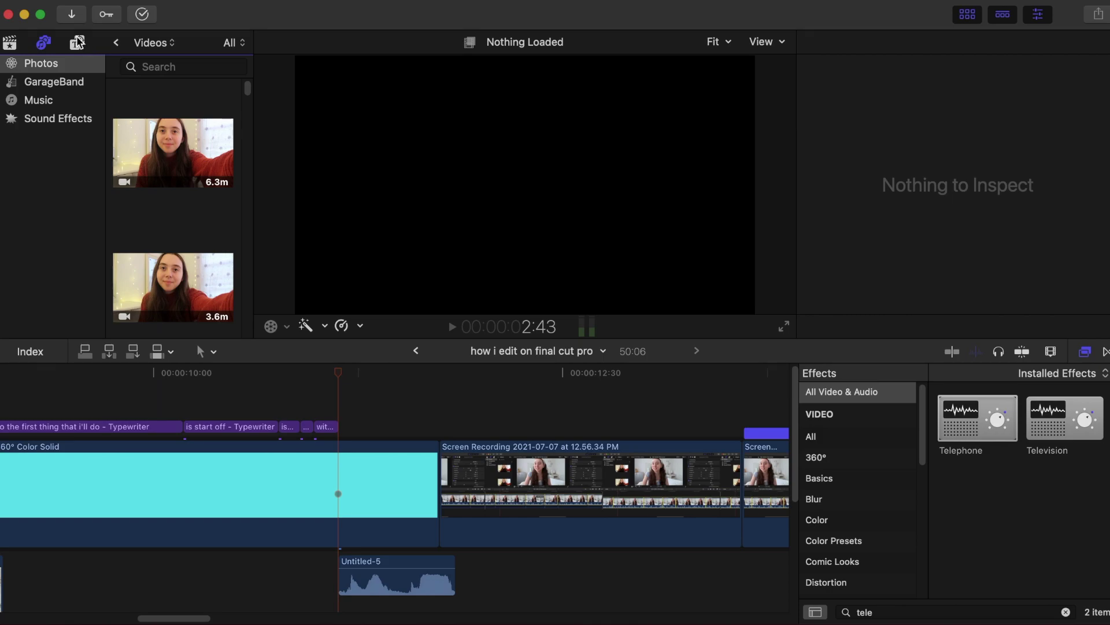
Add a Basic Title above the playhead reading 'the rough cut'
click(75, 43)
click(115, 115)
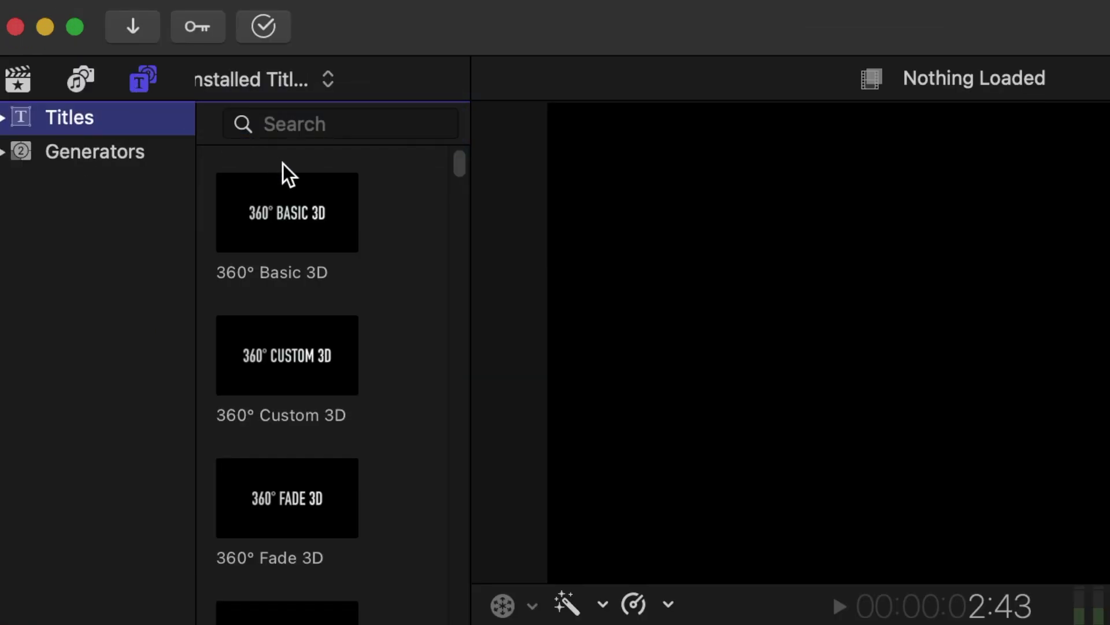
click(310, 128)
text(basic title)
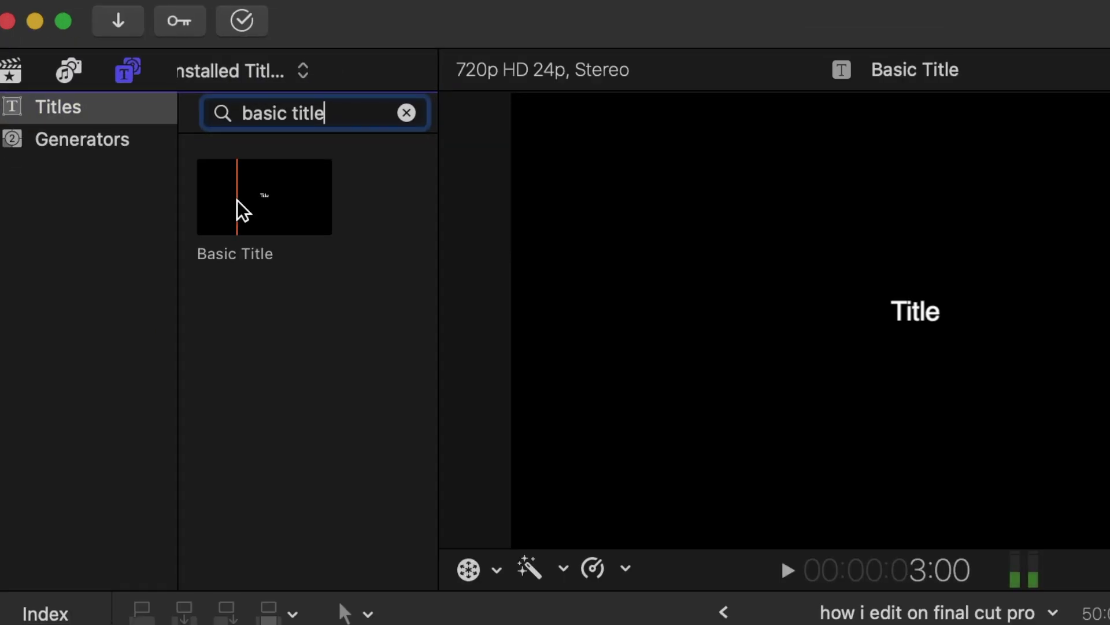
drag(262, 229, 608, 624)
drag(335, 365, 347, 407)
click(370, 407)
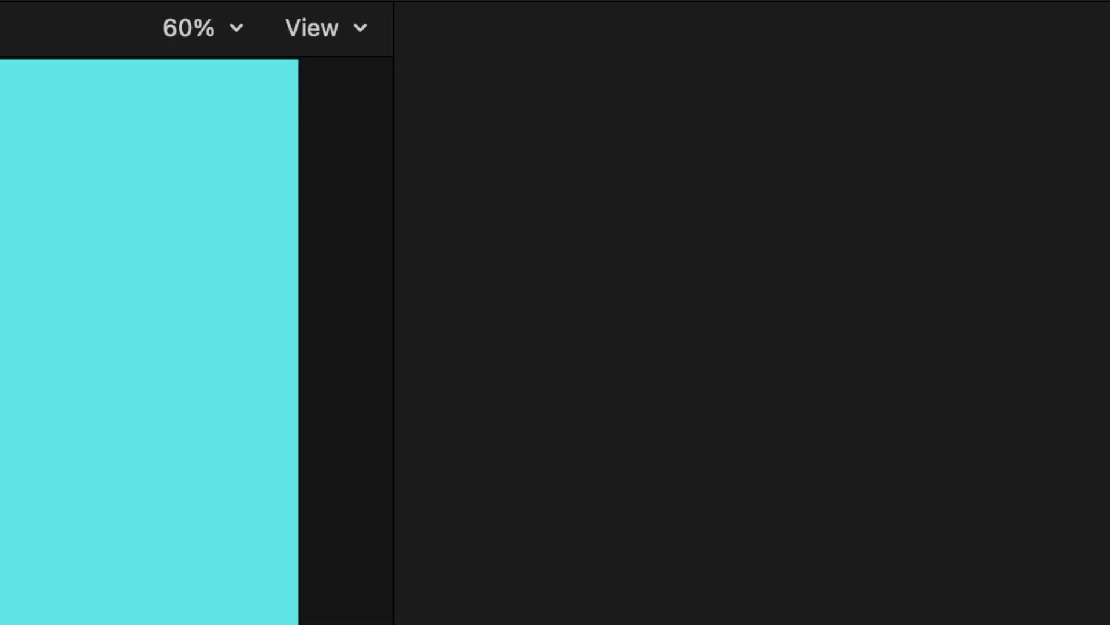
click(531, 214)
text(the ro)
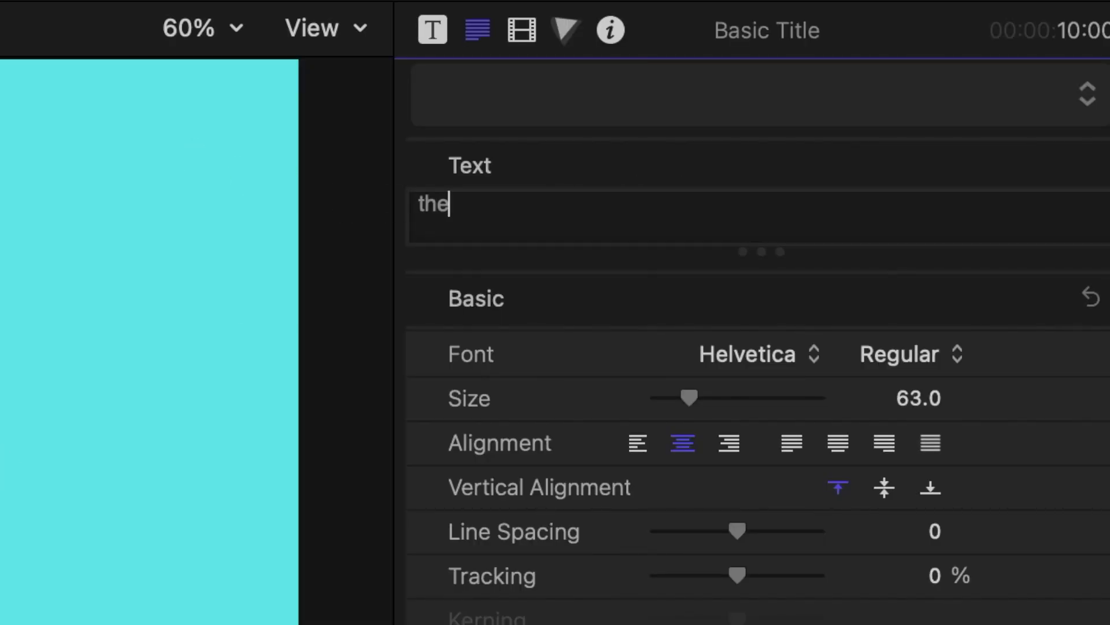
text(ugh cut)
Set the title font to LEMON MILK Medium Italic at size 98
click(717, 354)
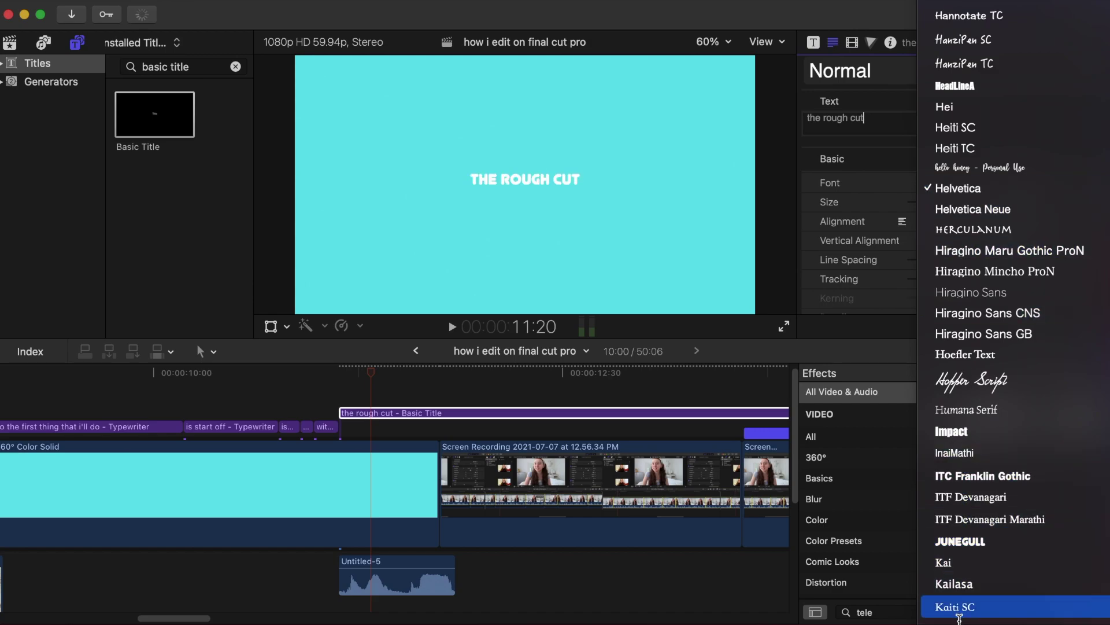
scroll(959, 618, down, 10)
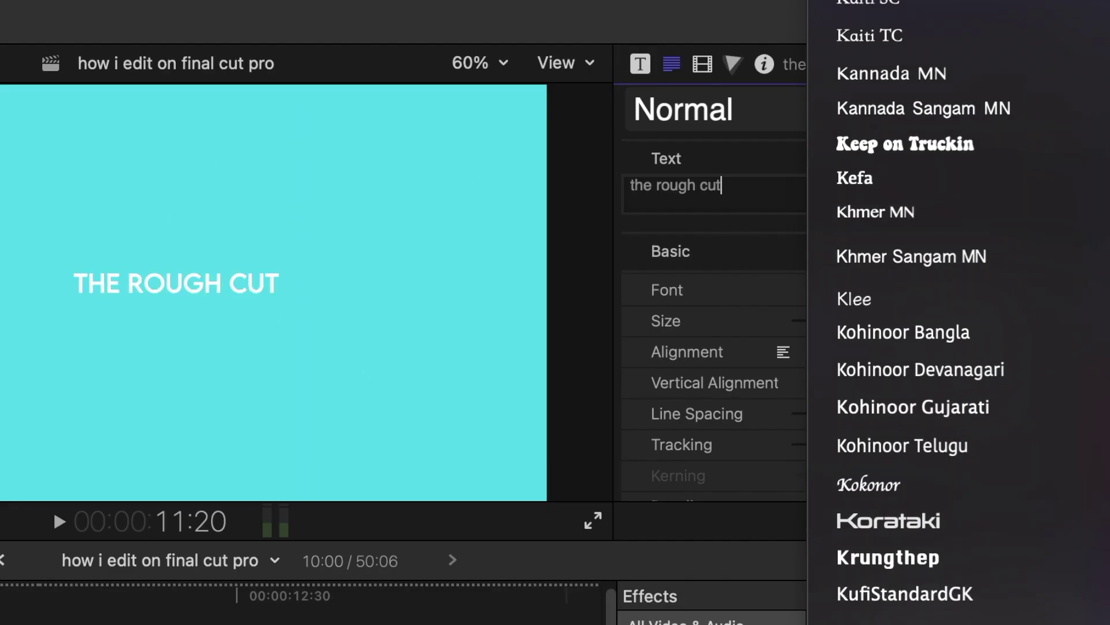
click(972, 588)
click(982, 295)
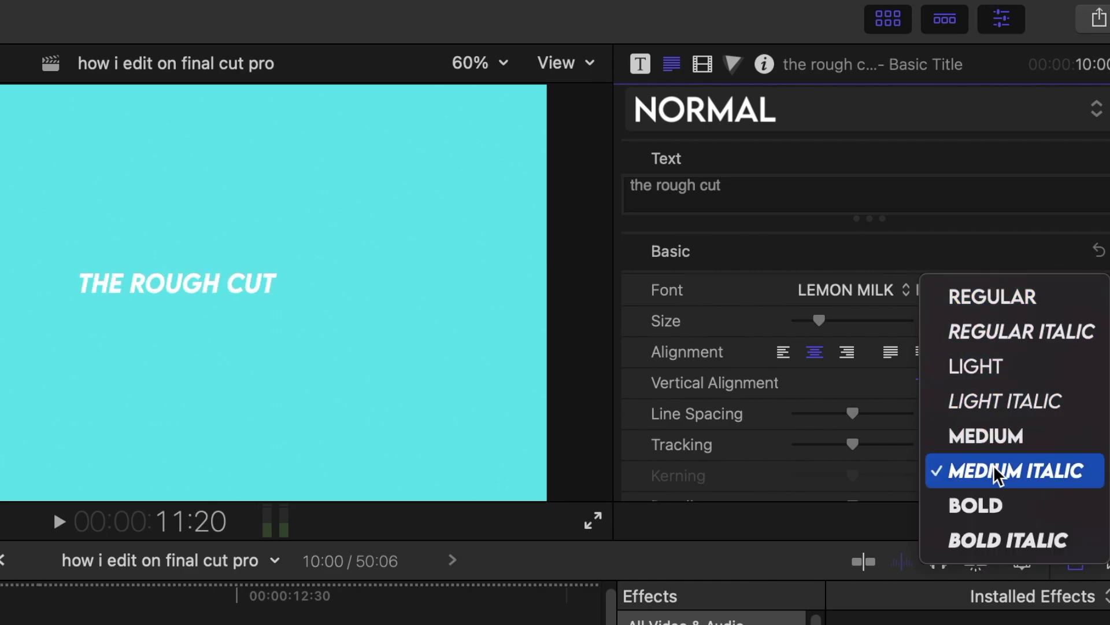
click(1001, 463)
drag(822, 320, 826, 300)
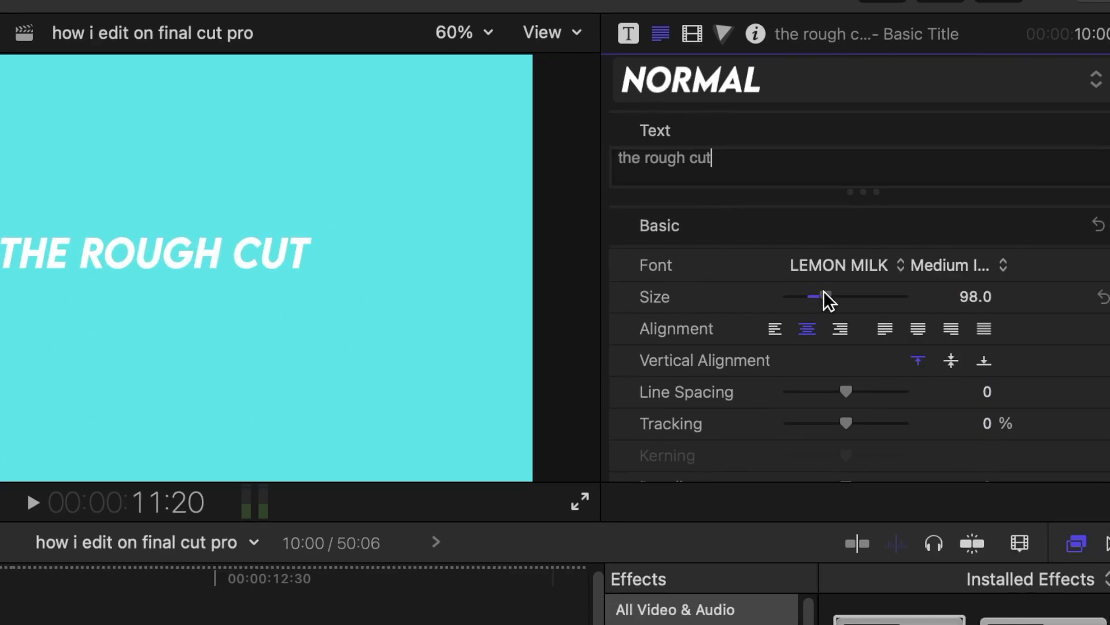
Give the title a black outline of width 6 and a drop shadow at distance 17
scroll(738, 376, down, 10)
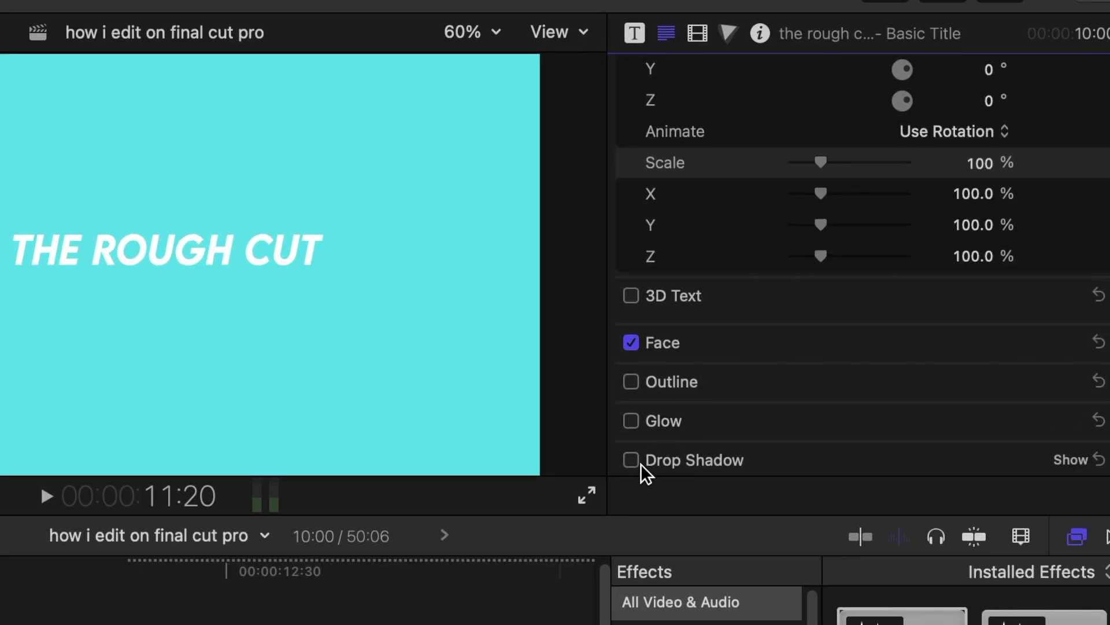
click(631, 459)
click(1045, 460)
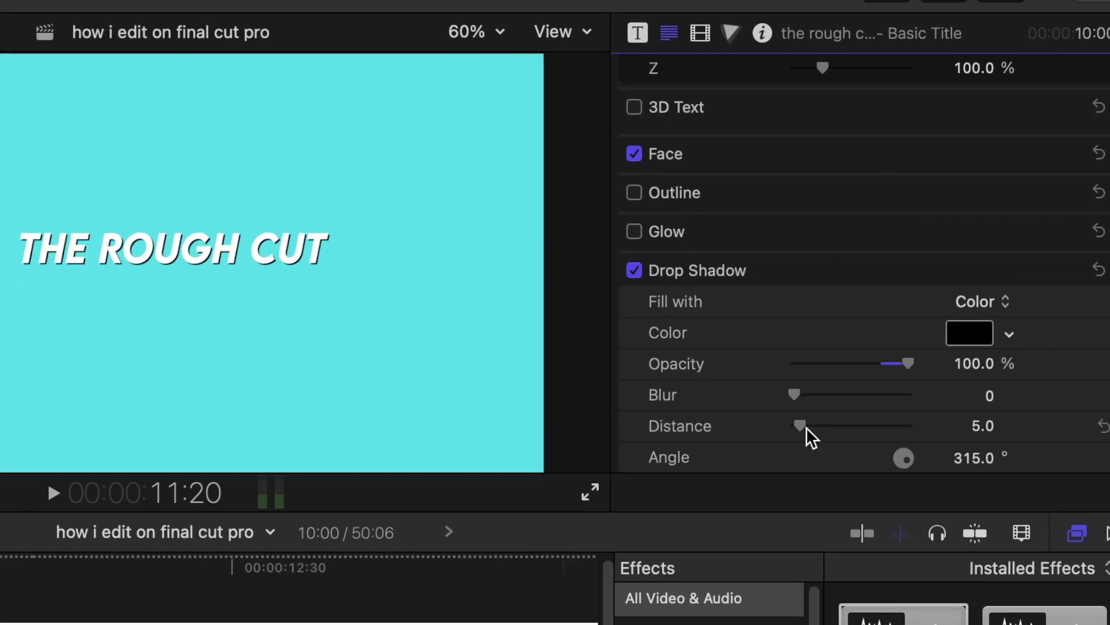
mouse_move(806, 426)
mouse_down()
mouse_move(819, 425)
mouse_move(807, 425)
mouse_up()
scroll(810, 350, up, 3)
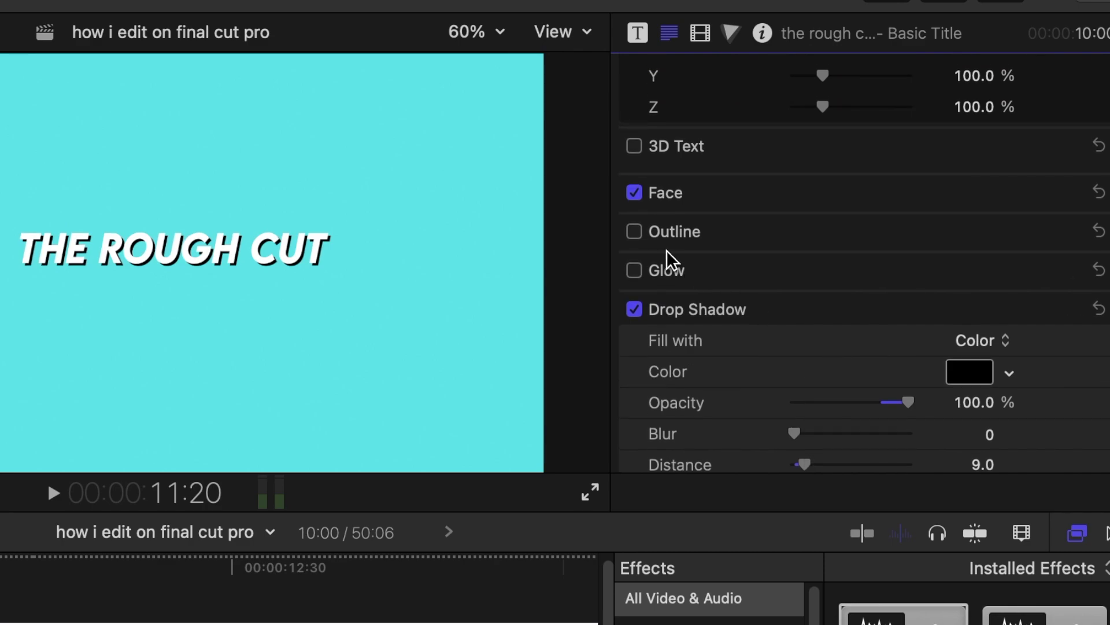
click(636, 232)
drag(807, 380, 845, 380)
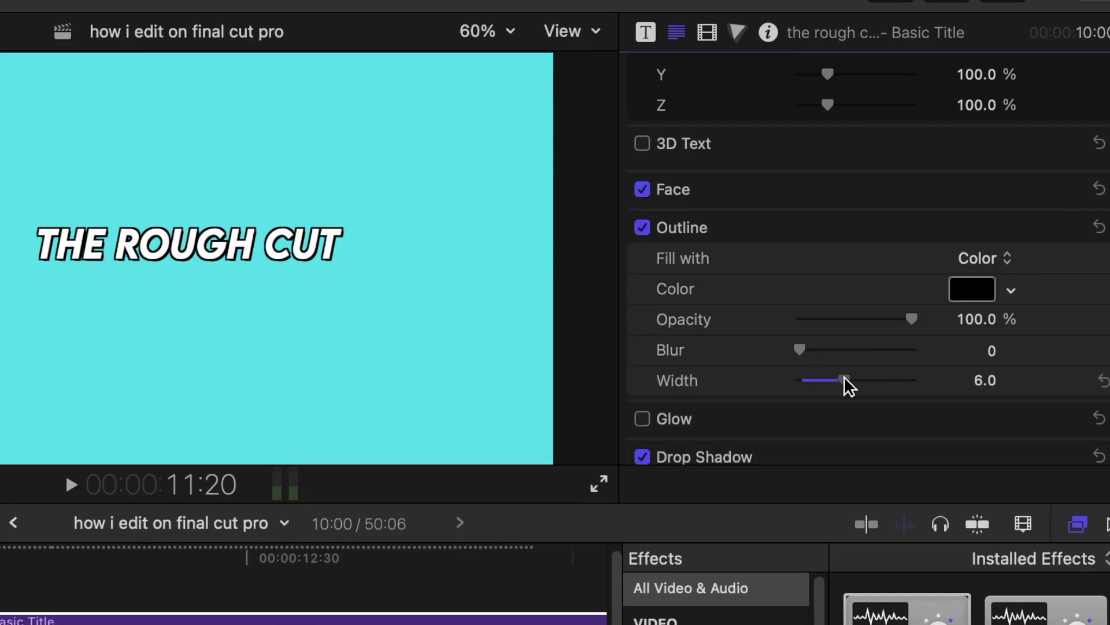
scroll(811, 418, down, 4)
drag(810, 419, 820, 418)
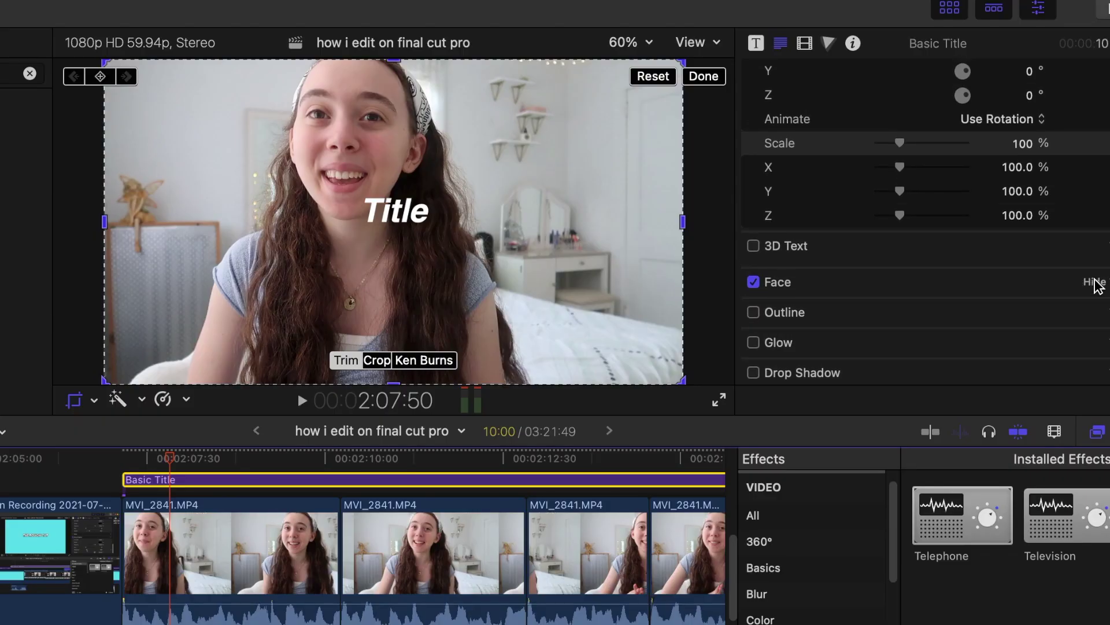
Change the title's Face fill color from white to pink using the color wheel
click(1094, 282)
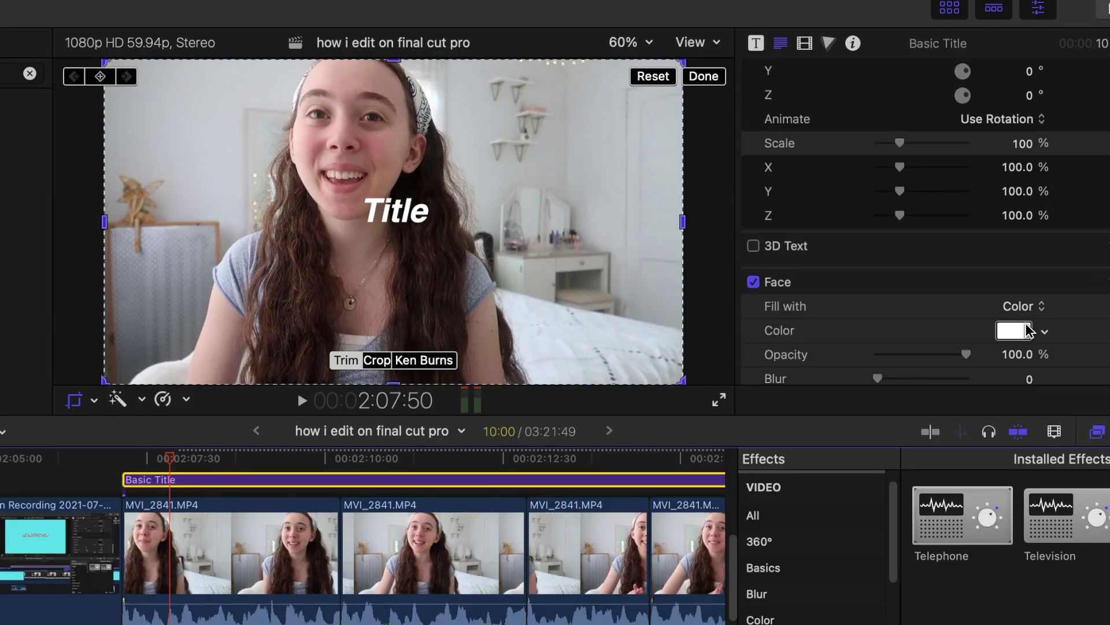
click(1019, 334)
drag(579, 380, 586, 403)
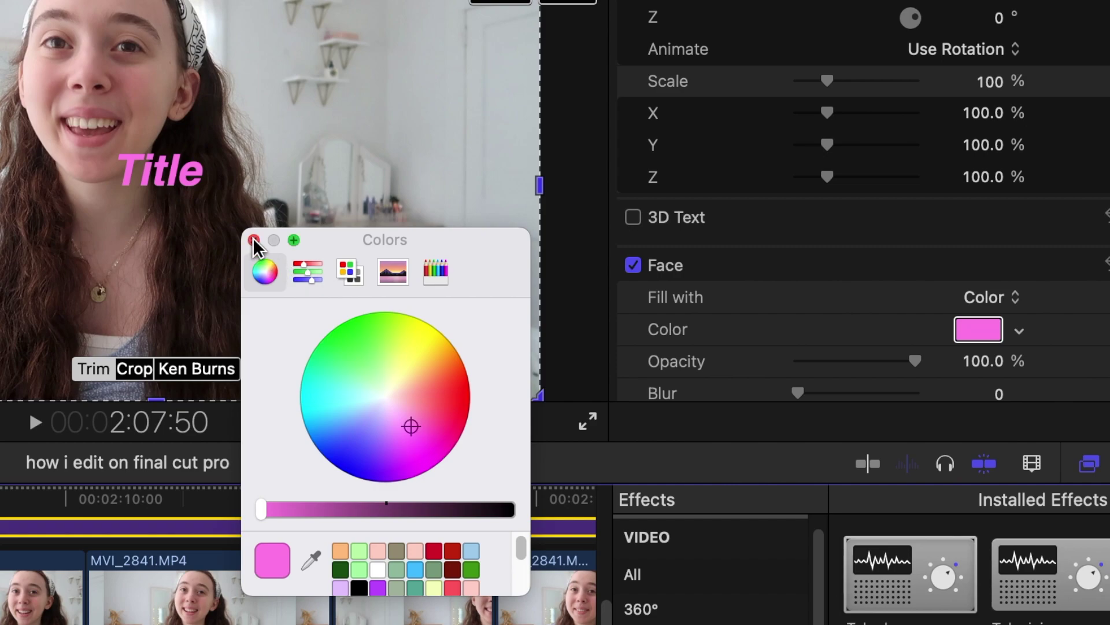
click(254, 241)
scroll(912, 317, down, 5)
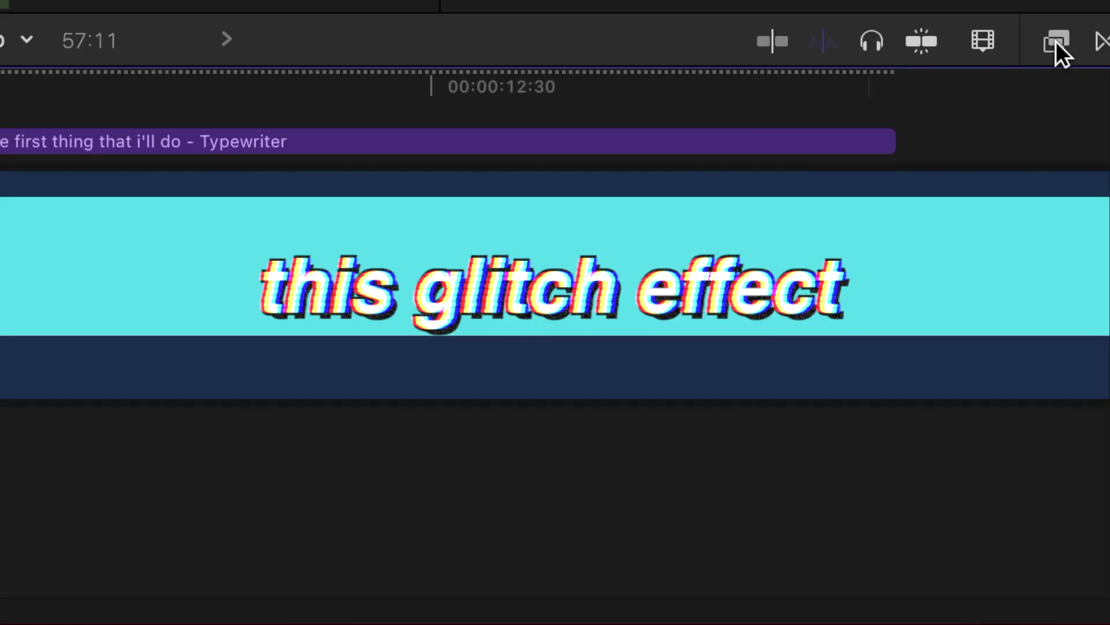
Apply the Bad TV effect to a timeline clip, then add a Typewriter title above the color solid
click(1085, 352)
click(611, 596)
text(bad tv)
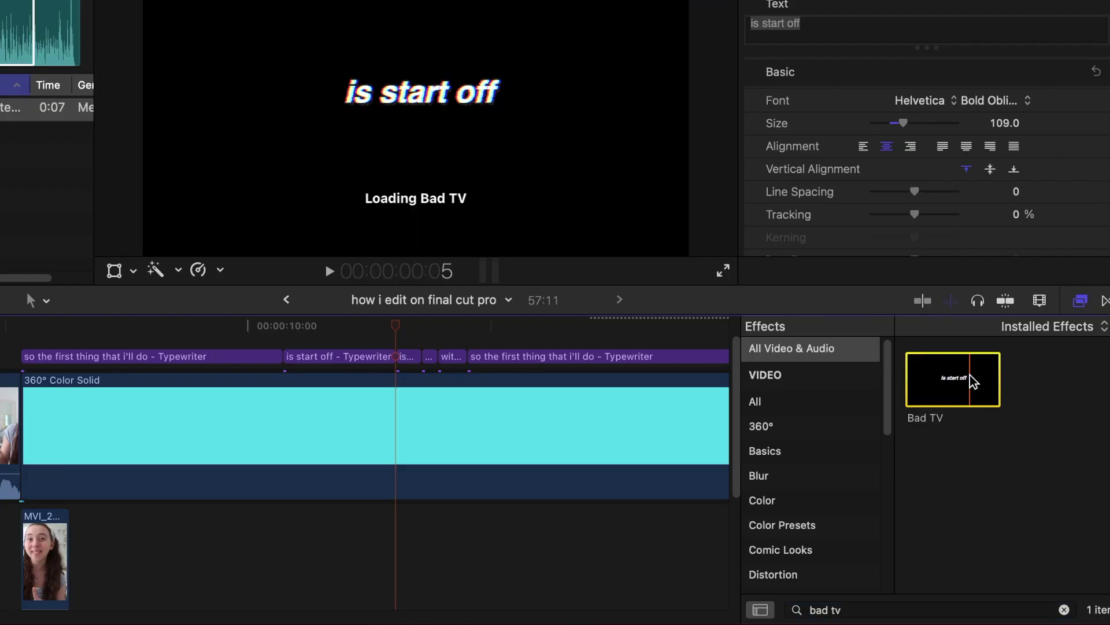
drag(858, 179, 0, 172)
drag(412, 368, 407, 363)
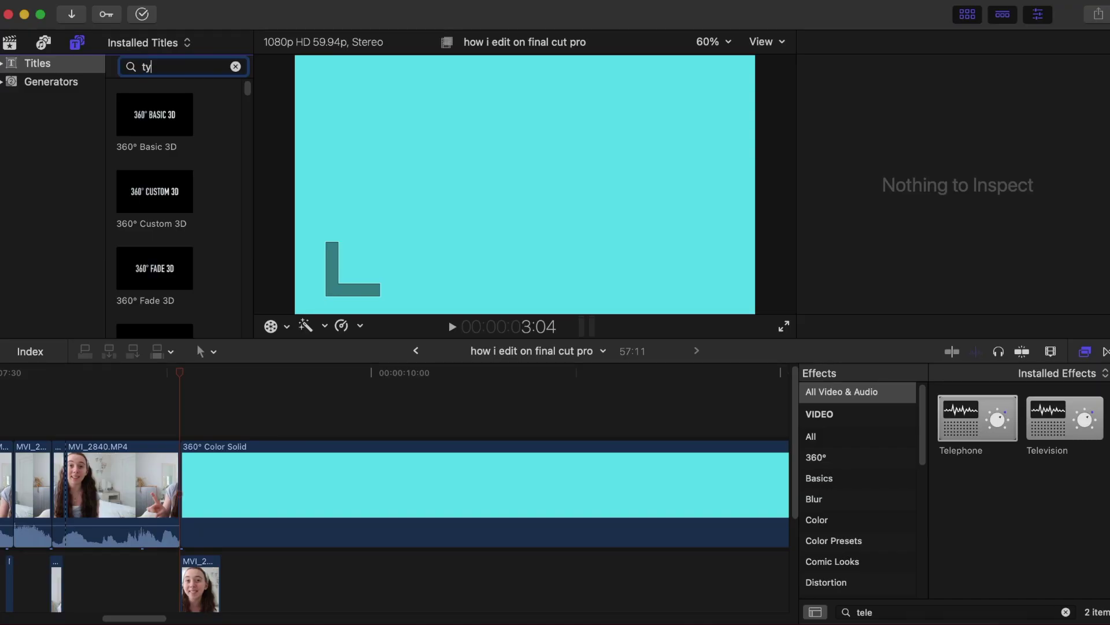
text(pe)
drag(149, 112, 181, 403)
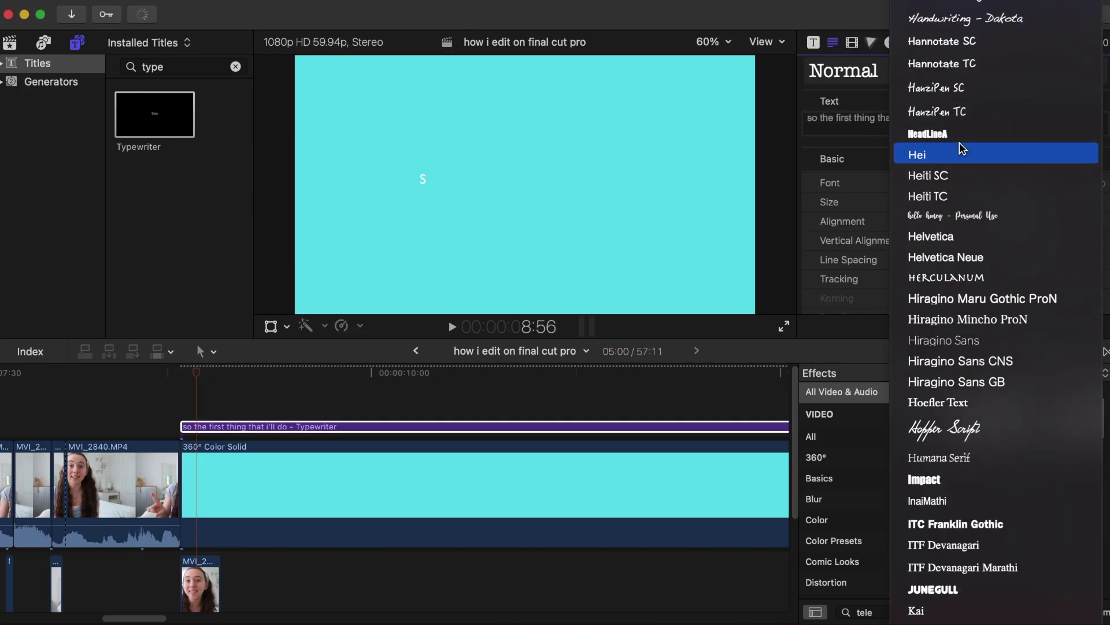
Set the Typewriter title to Helvetica Bold Oblique with a Duration of 21.04
click(931, 236)
click(1070, 182)
click(1087, 277)
click(813, 42)
drag(822, 270, 785, 280)
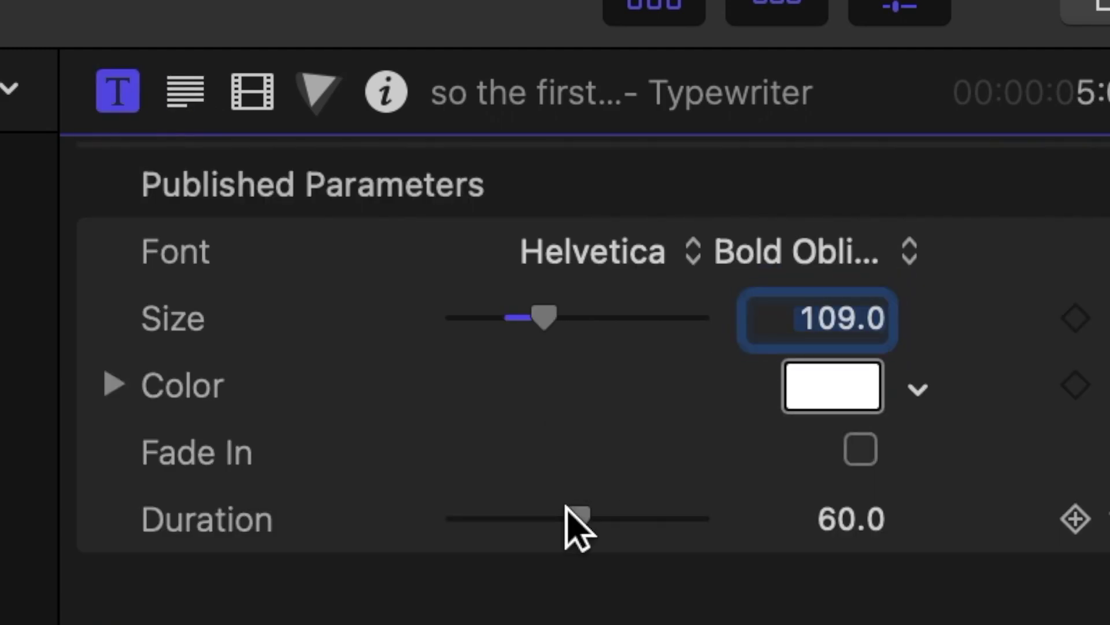
drag(572, 524, 506, 525)
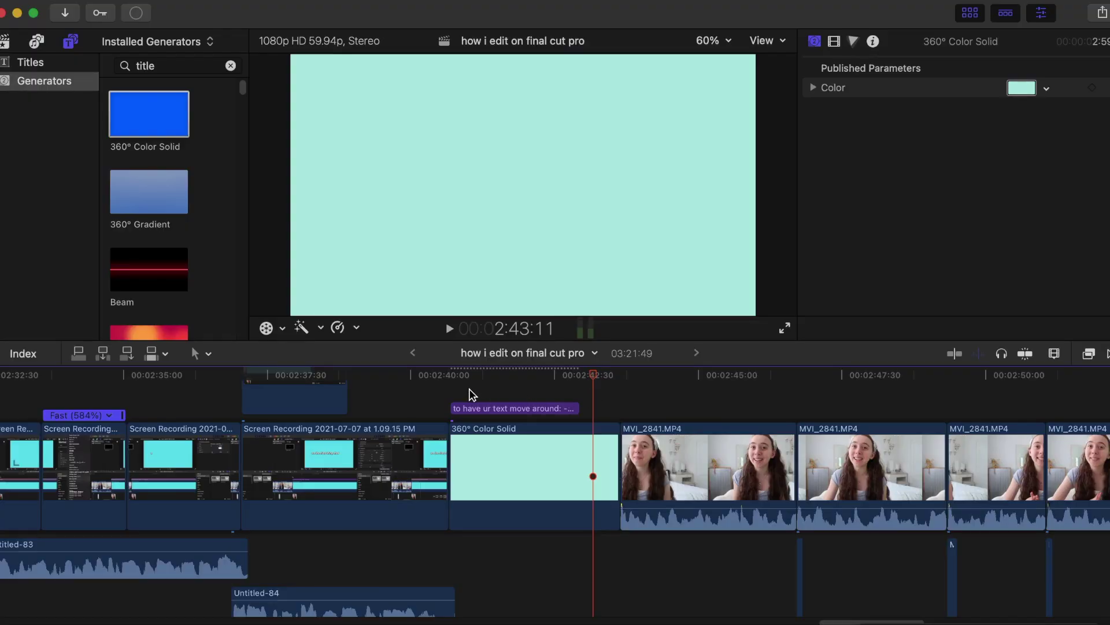
Keyframe the 'to have ur text move around:' title's position near the top of the frame
click(464, 409)
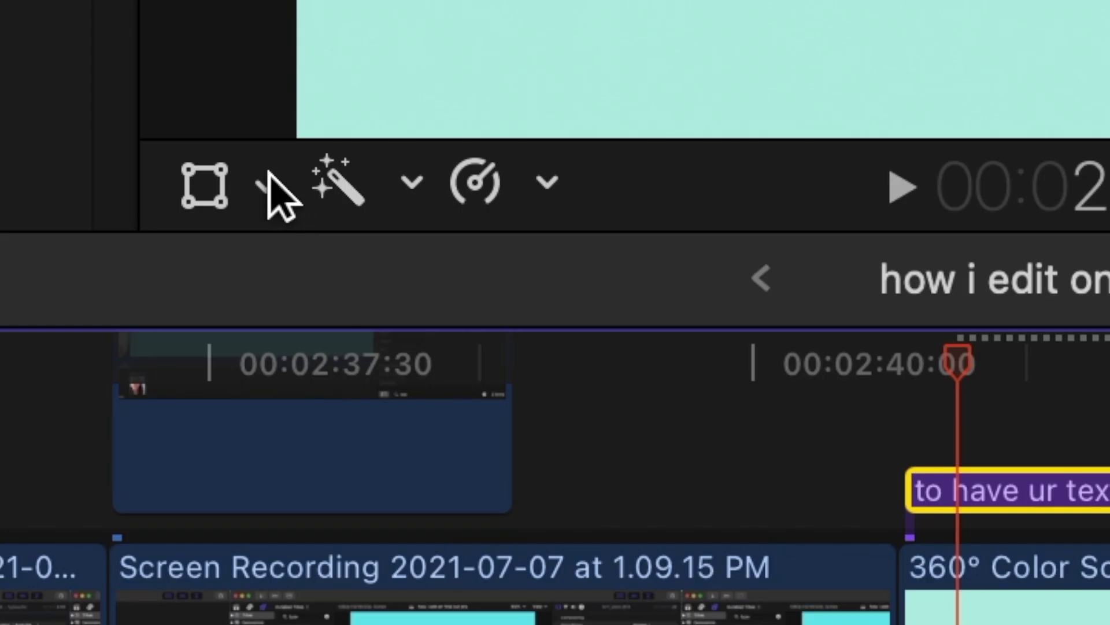
click(283, 328)
click(322, 269)
click(148, 73)
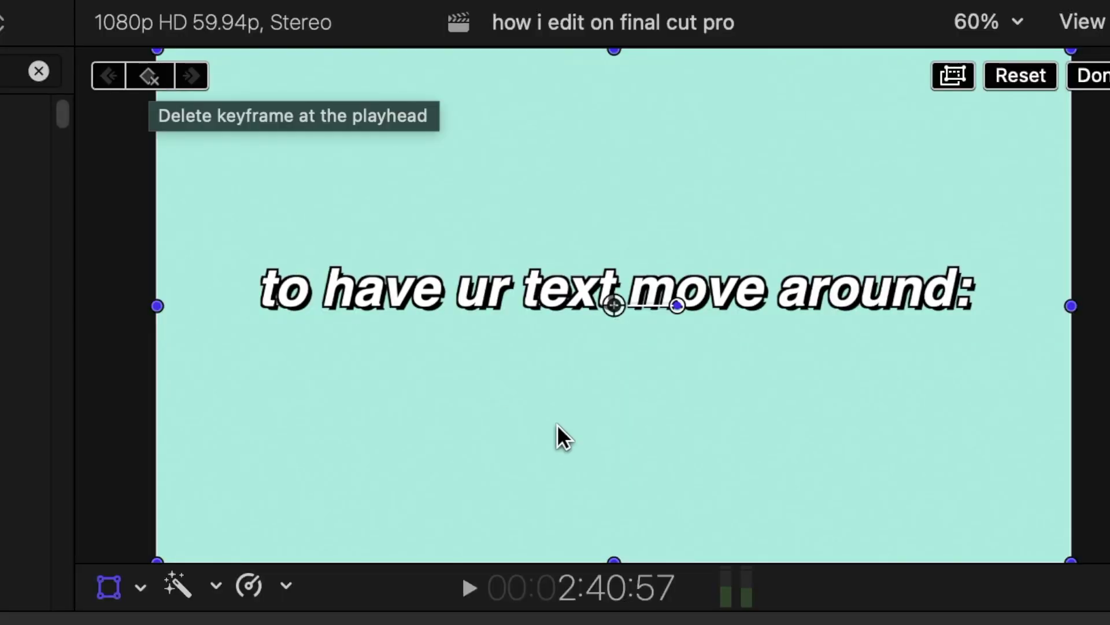
drag(645, 292, 631, 12)
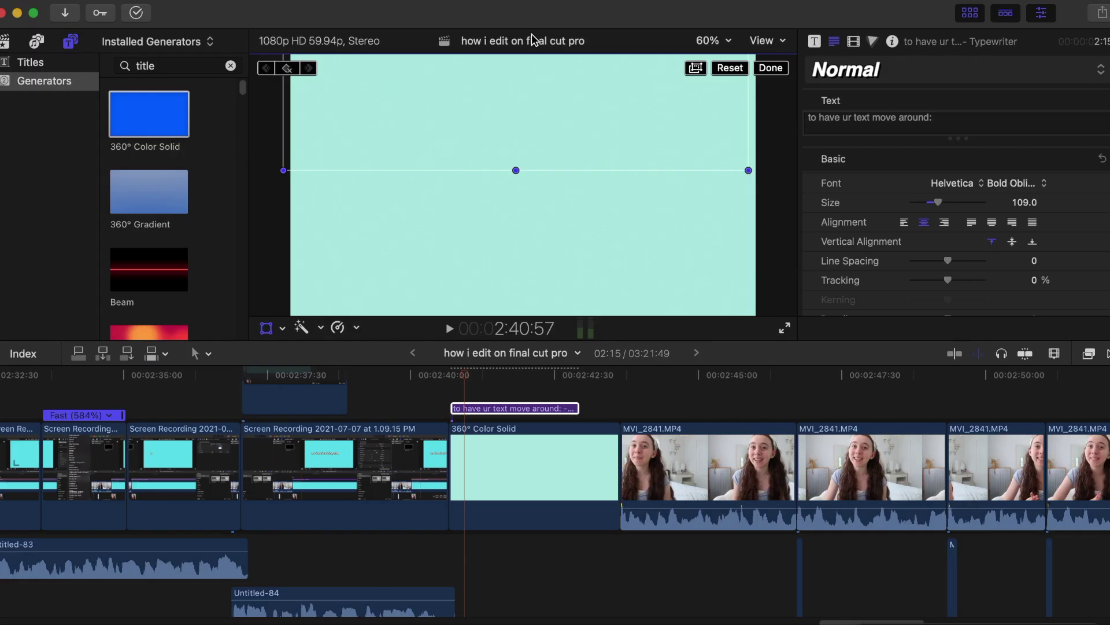
At later points, drag the title back down into place, then play the slide-down animation
drag(464, 374, 489, 374)
drag(349, 35, 376, 36)
drag(509, 107, 488, 164)
drag(502, 380, 517, 380)
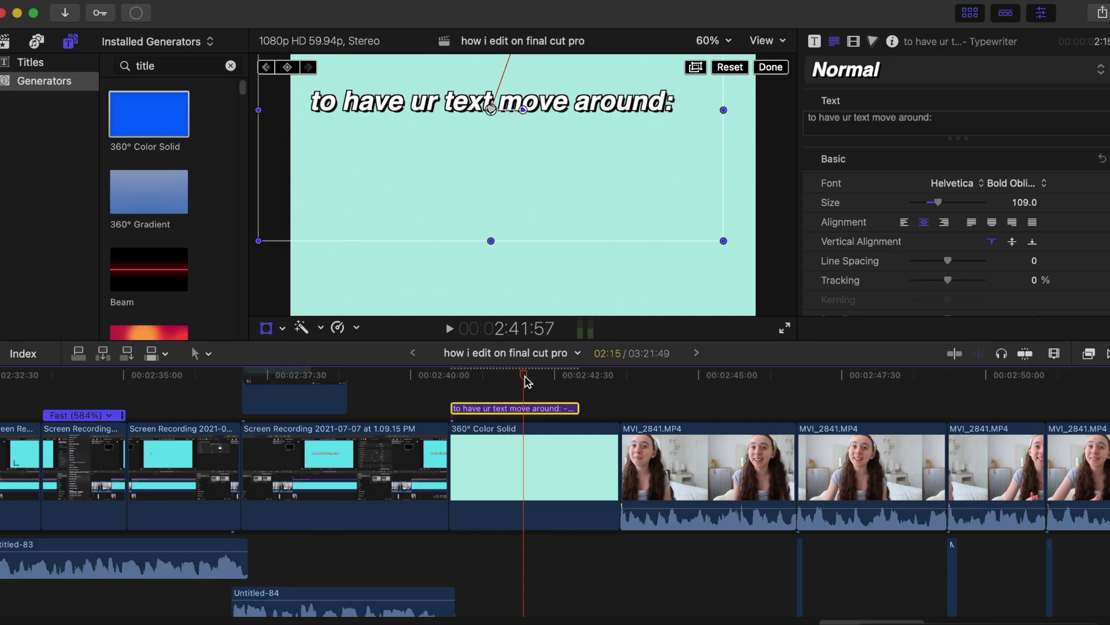
drag(491, 108, 519, 178)
click(456, 379)
key(space)
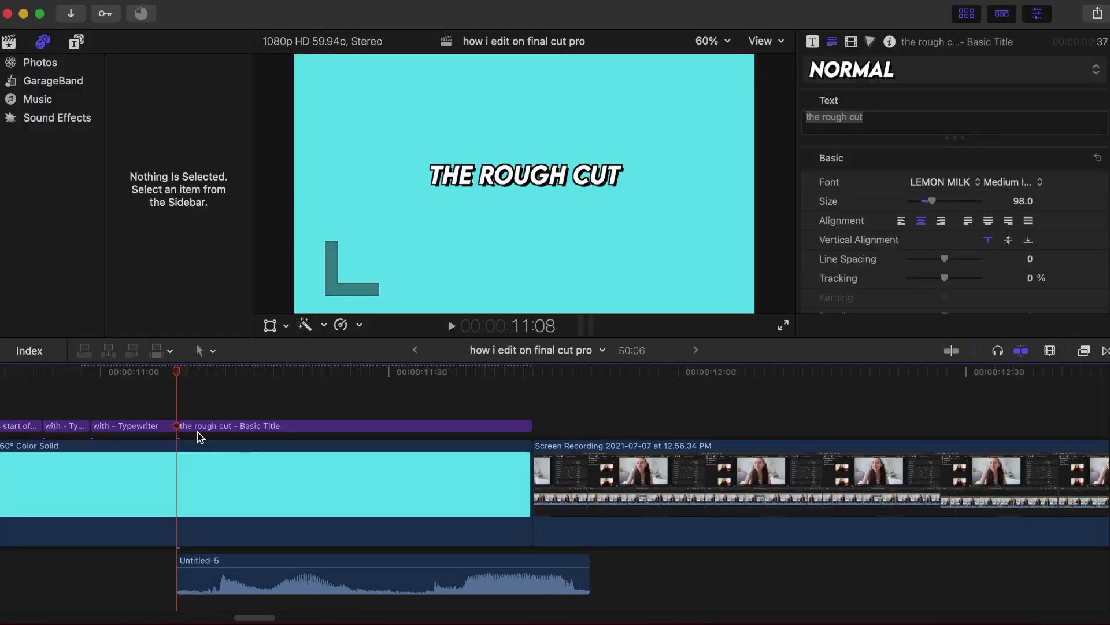
Turn on on-screen Transform for 'the rough cut' title and step forward a few frames
click(199, 428)
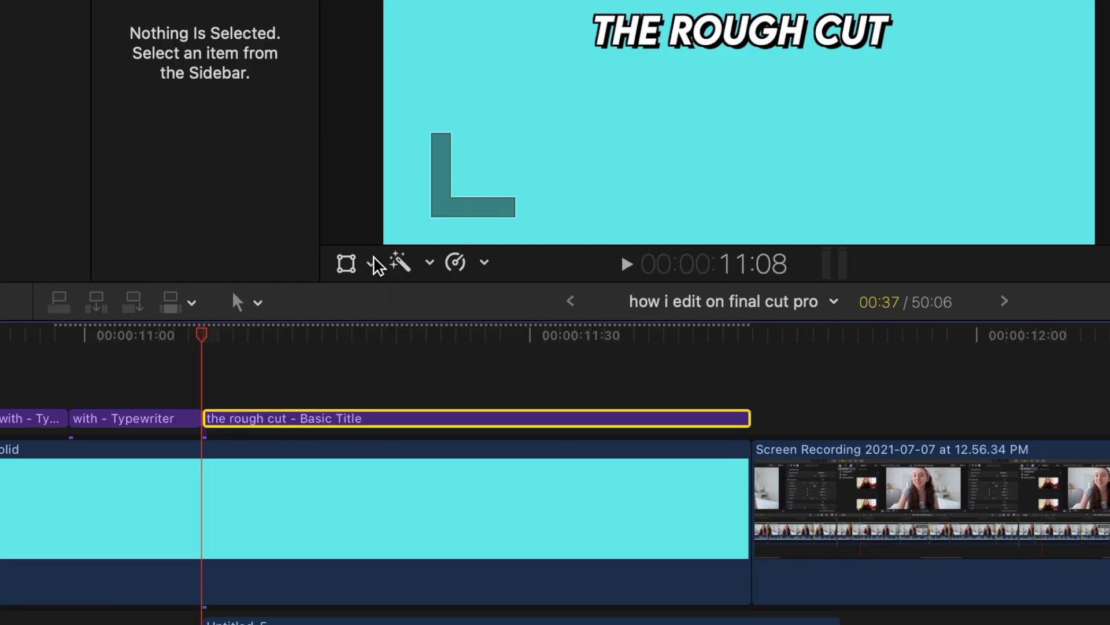
click(287, 326)
click(405, 296)
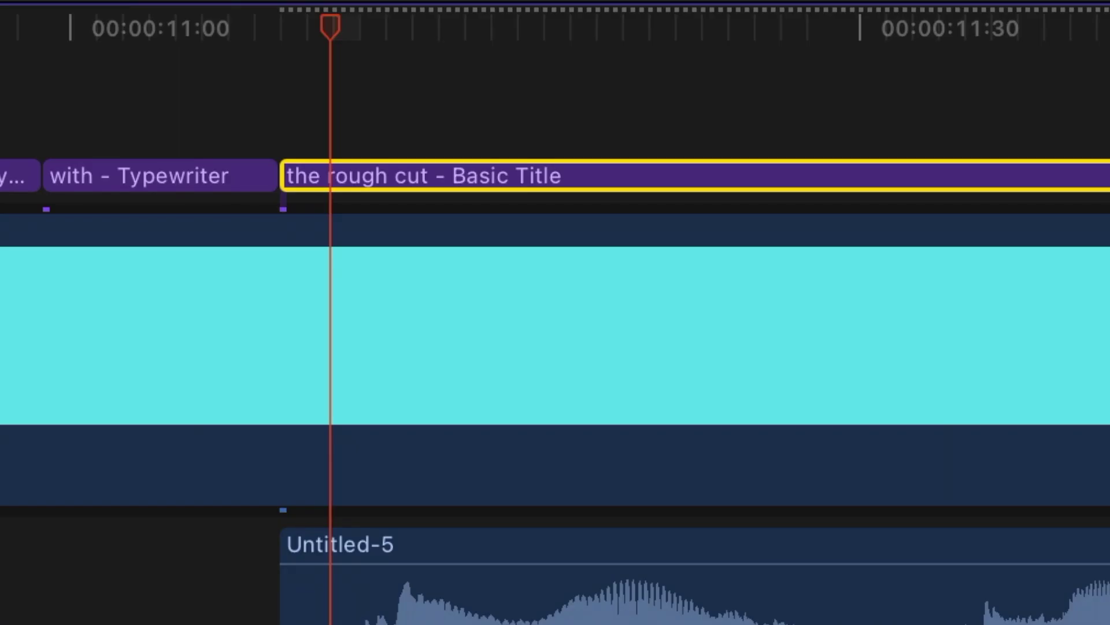
key(Right)
key(Right)
key(Right)
key(Right)
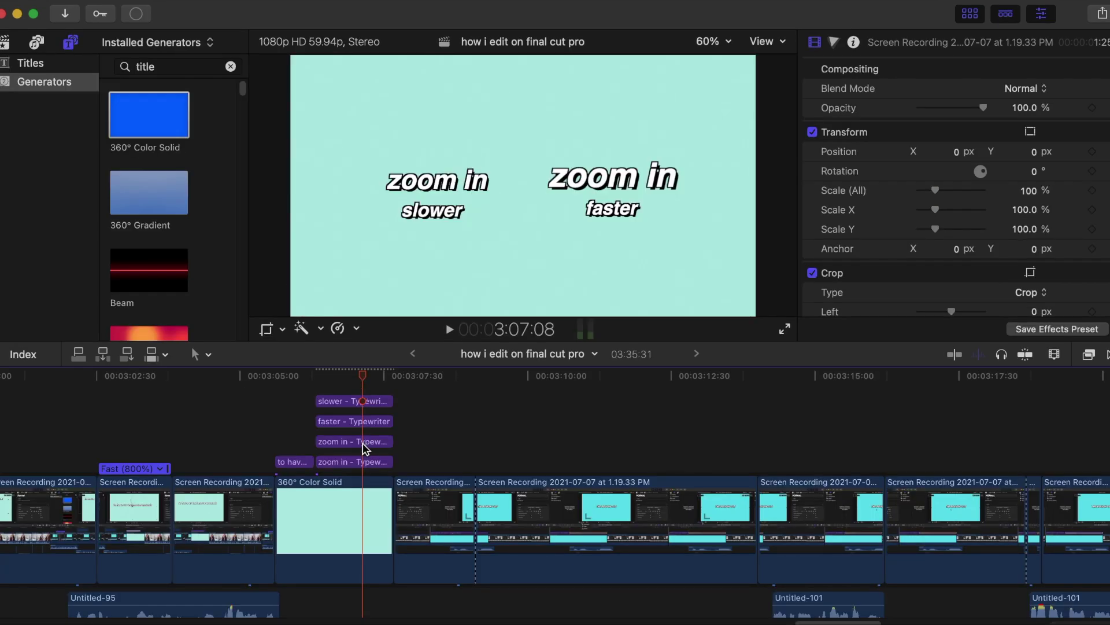
Apply a Ken Burns crop zoom to the 'zoom in' title clip
click(364, 442)
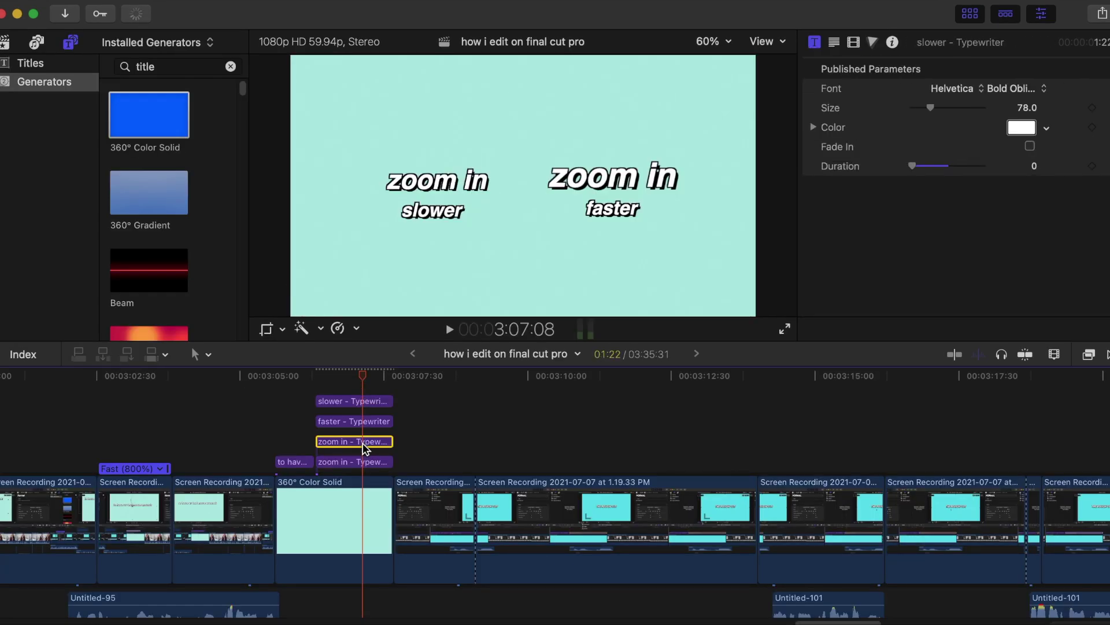
click(284, 329)
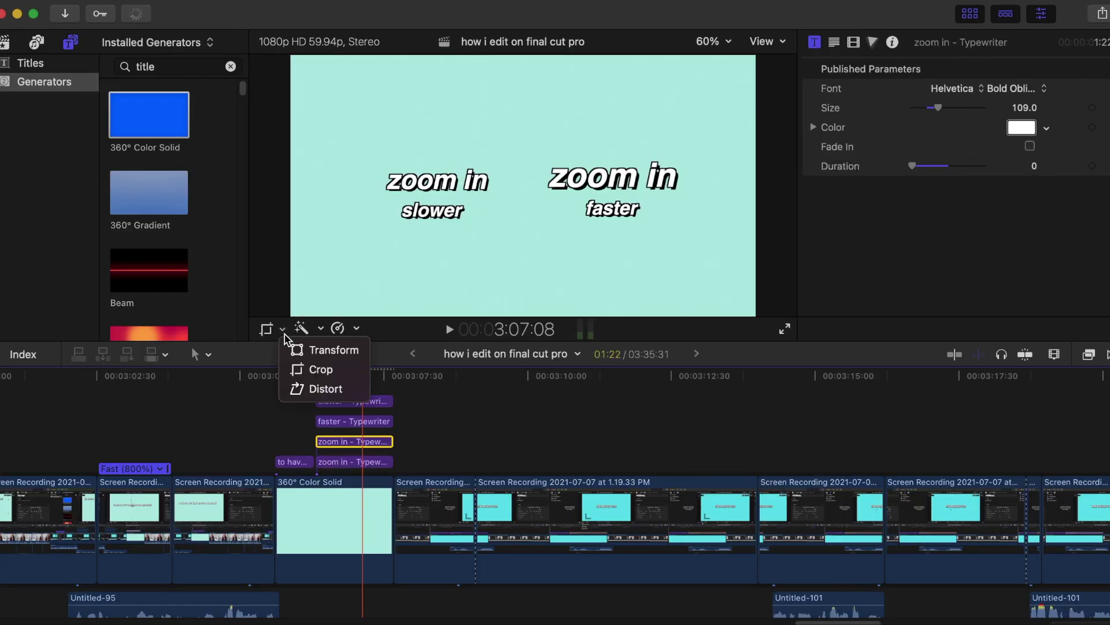
click(301, 368)
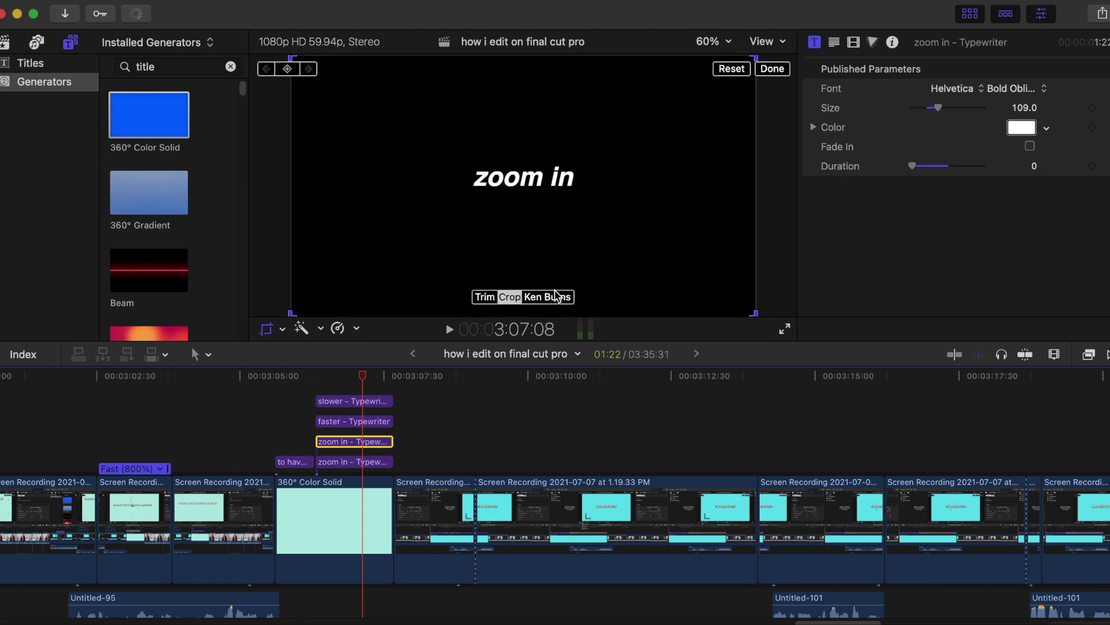
click(548, 298)
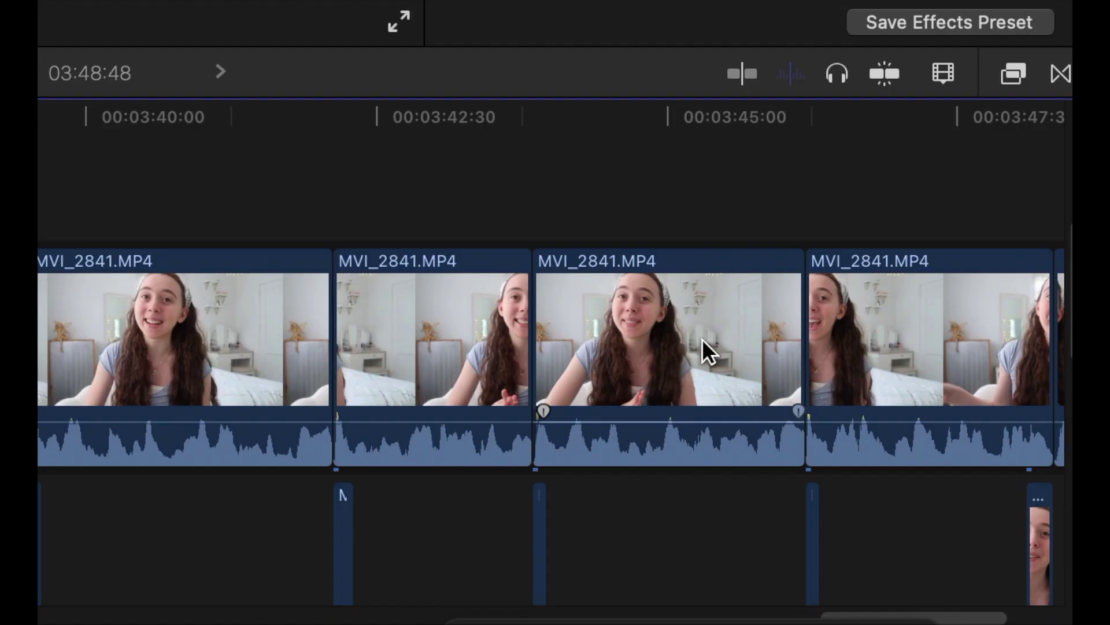
Search the Effects browser for 'earth' to find the Earthquake effect
click(1011, 75)
text(earth)
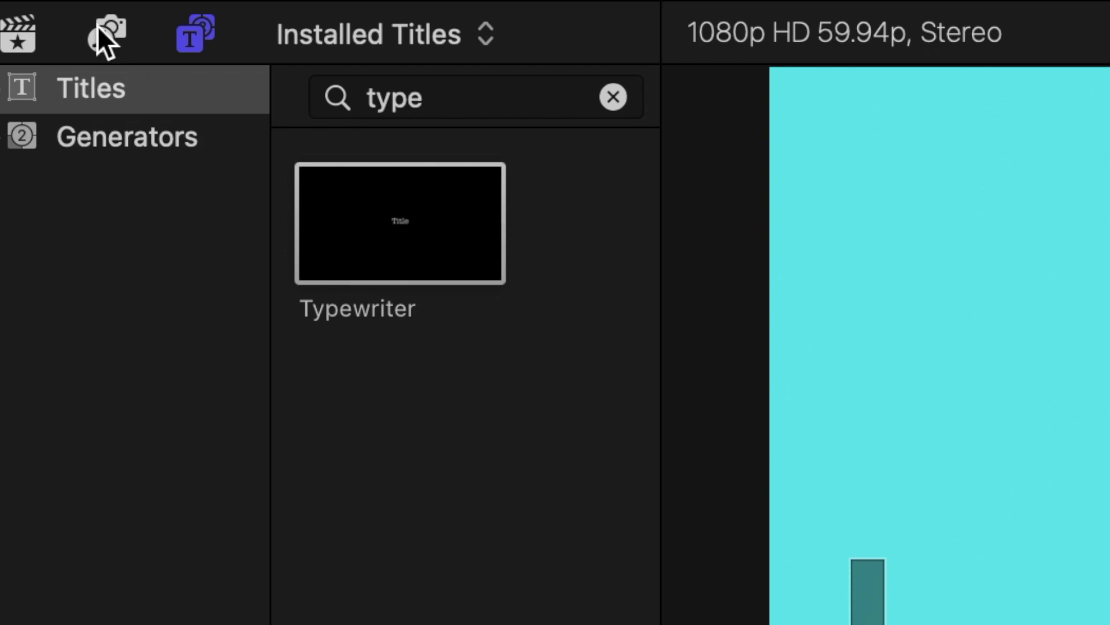
Search Sound Effects for 'keybo' and add a marked range of Computer Keyboard to the timeline
click(102, 30)
click(135, 235)
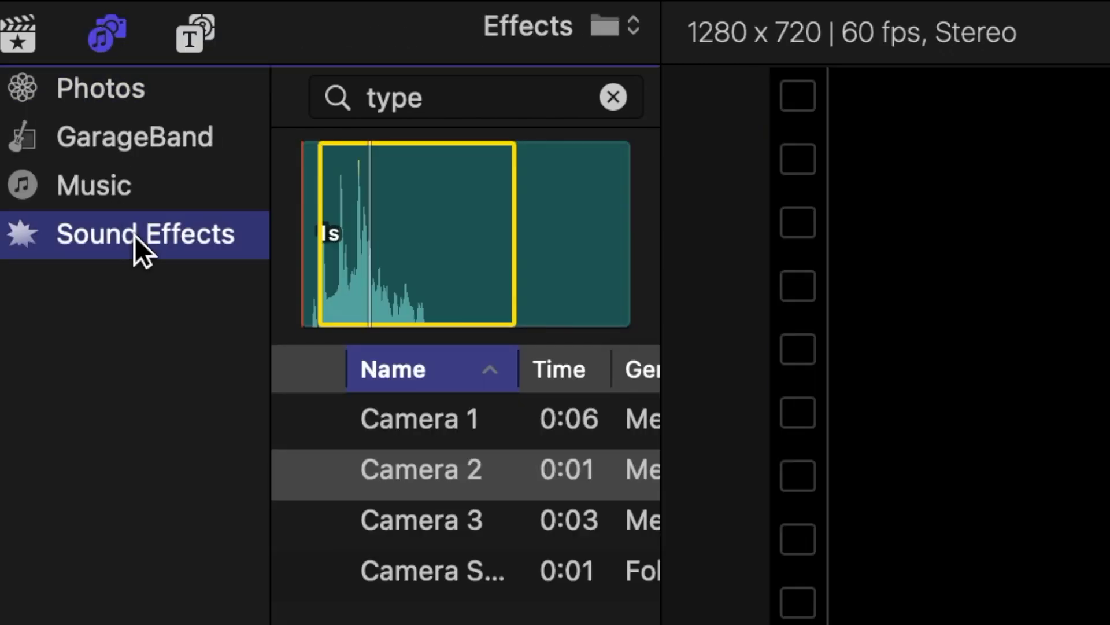
double_click(496, 97)
text(keybo)
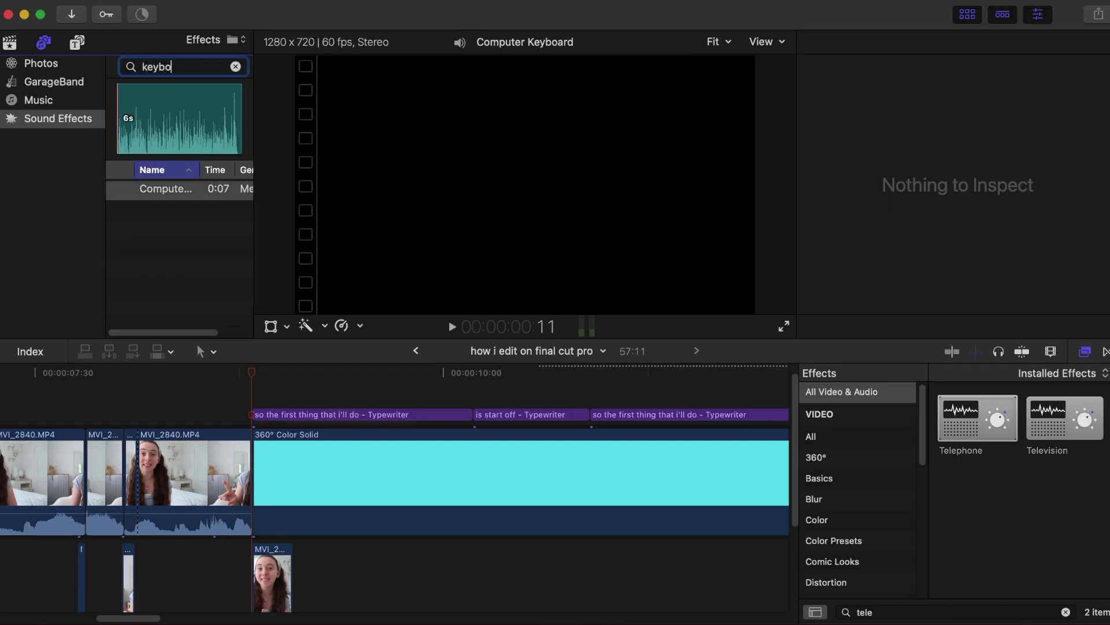
drag(149, 134, 203, 135)
drag(189, 181, 257, 541)
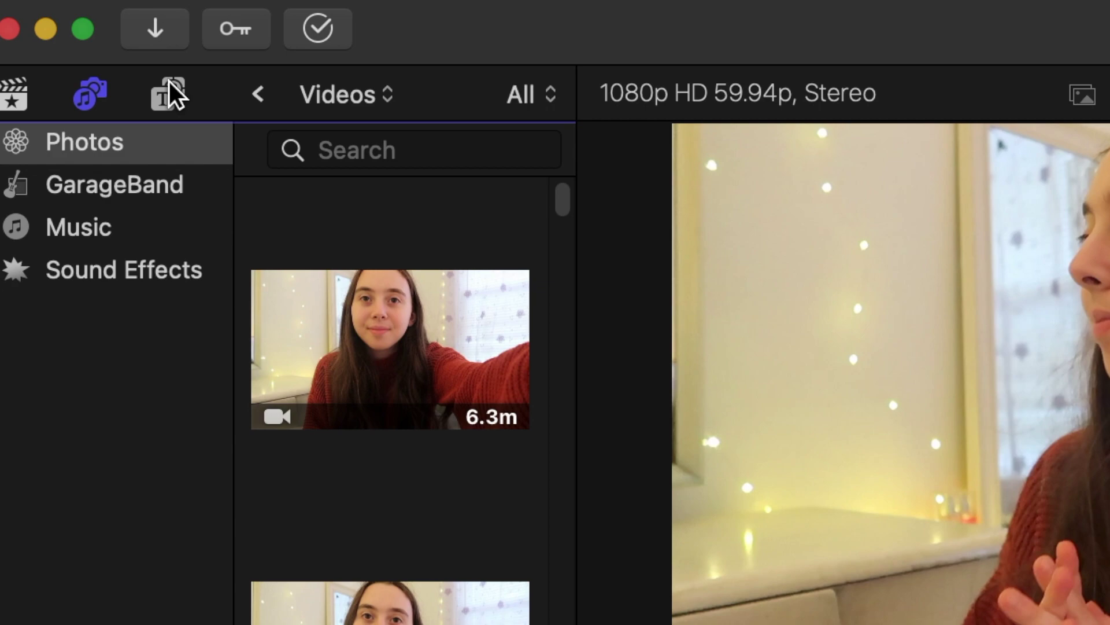
Place a 360° Color Solid generator beneath the 'so in today's video' title and open its Color well
click(169, 86)
click(141, 196)
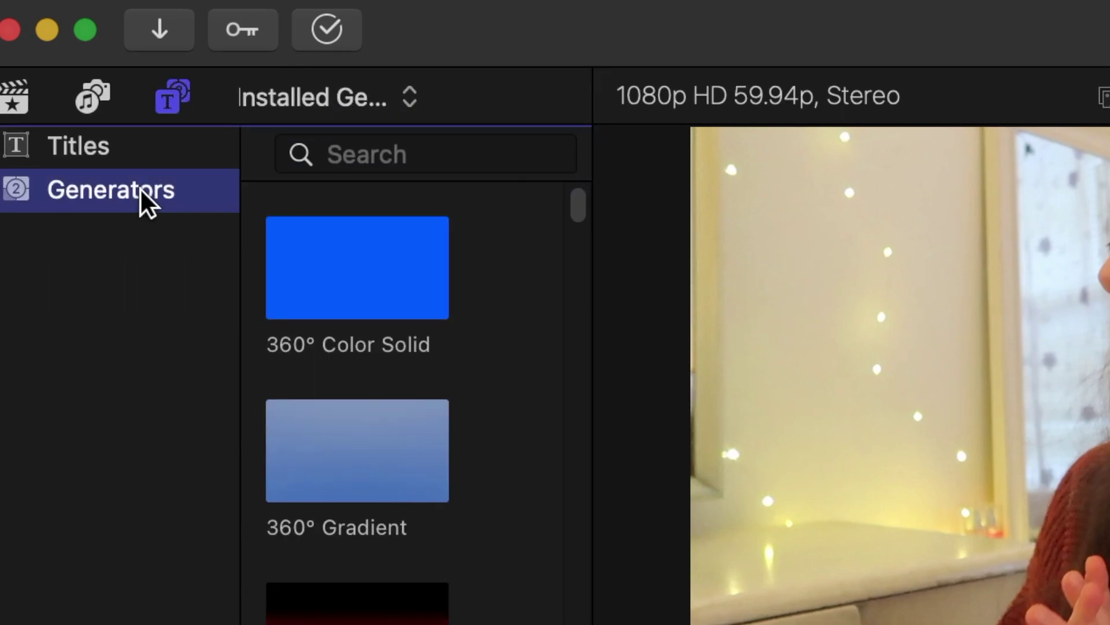
drag(370, 297, 513, 624)
drag(261, 462, 272, 549)
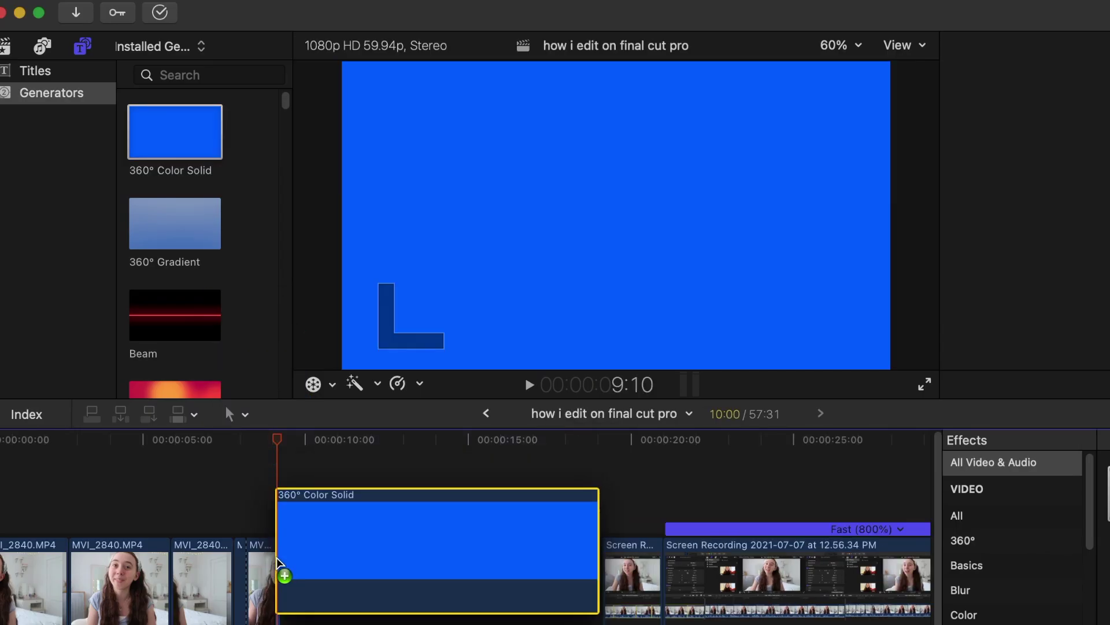
click(1109, 101)
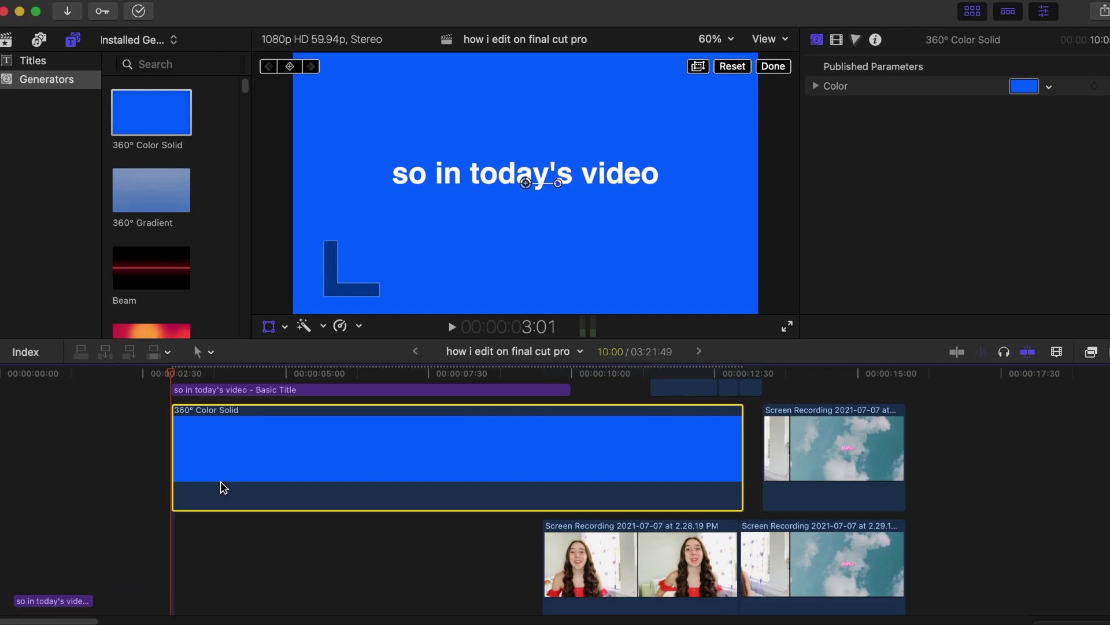
Make the colour solid white at about 27% opacity and play back the faded overlay
click(1025, 87)
click(664, 307)
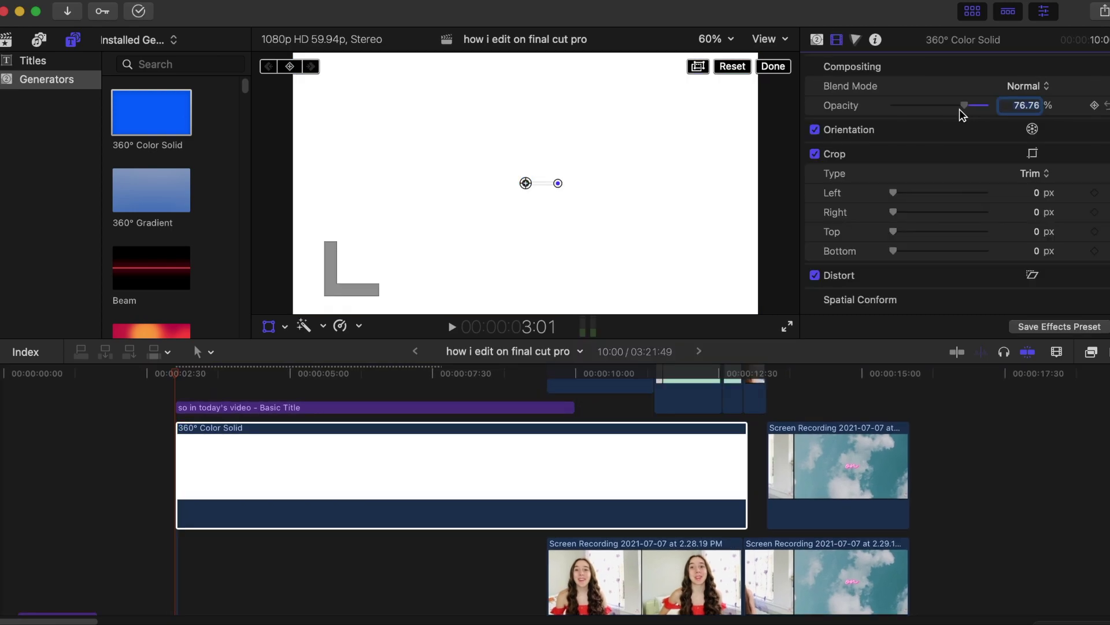
drag(962, 114, 920, 115)
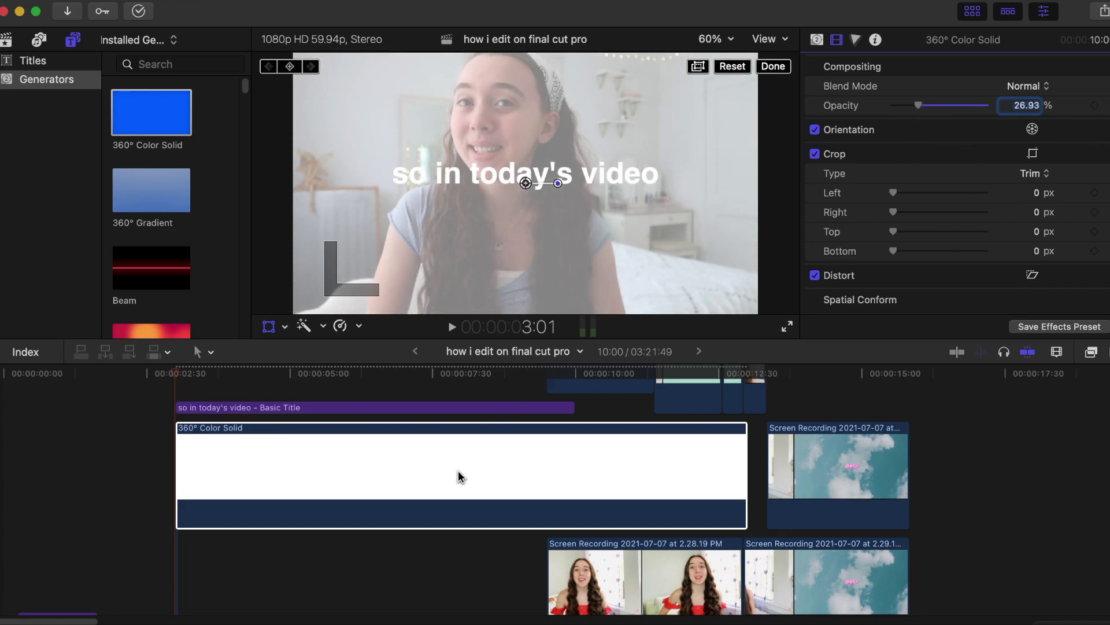
key(space)
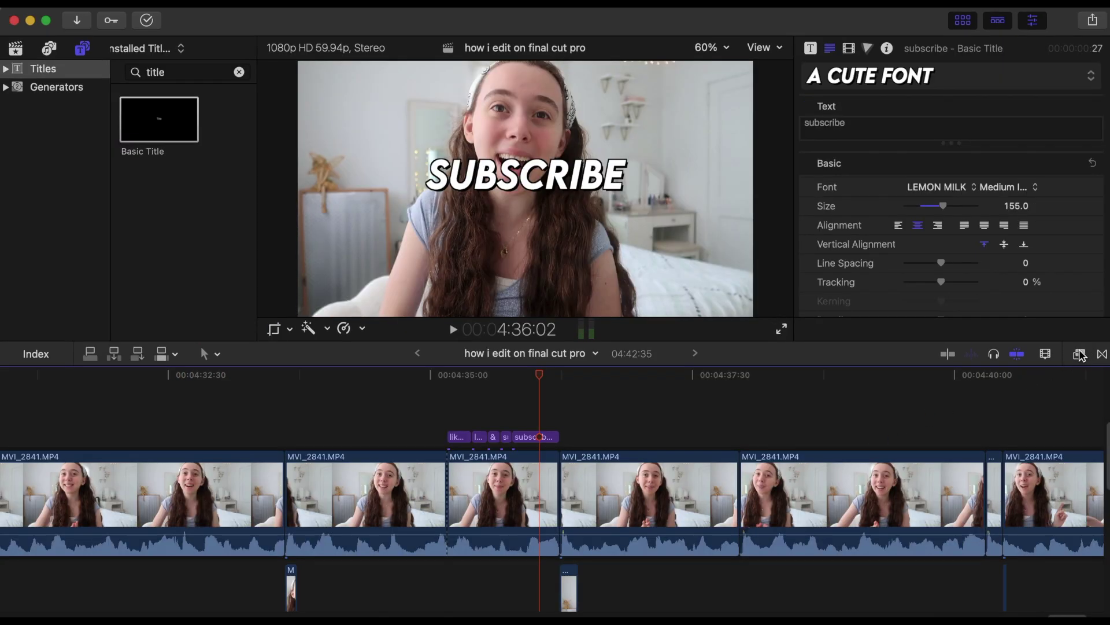
Search effects for 'ga' and drag the Gaussian blur onto the vlog clip
click(1080, 354)
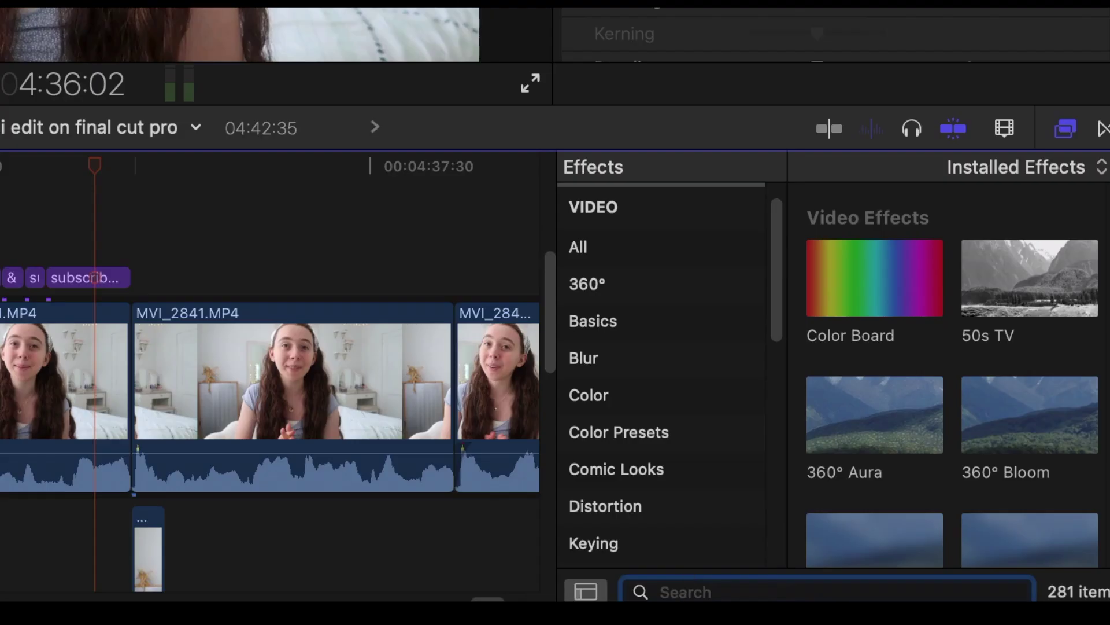
text(ga)
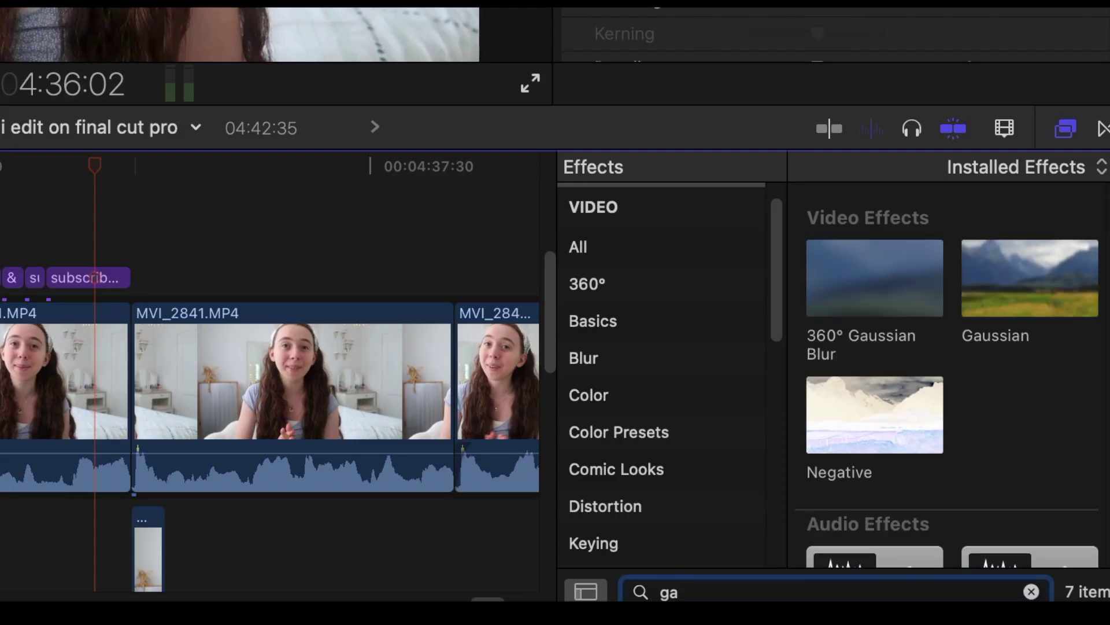
drag(1025, 288, 88, 449)
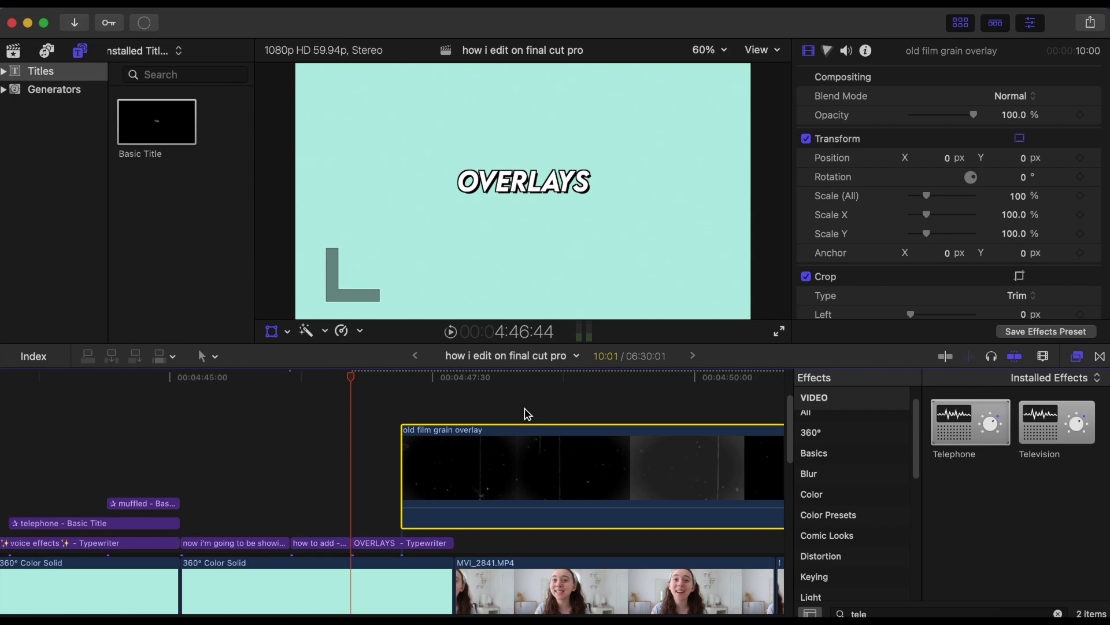
Start the film grain overlay at the playhead with a Dodge blend mode, and reposition the phone clip
drag(491, 461, 438, 426)
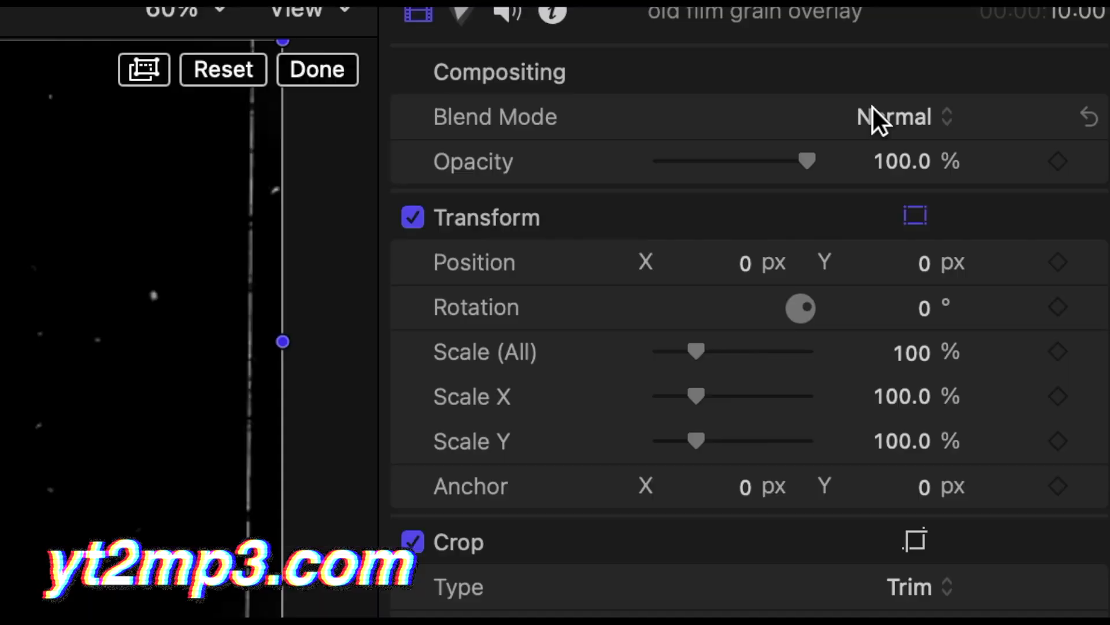
click(878, 119)
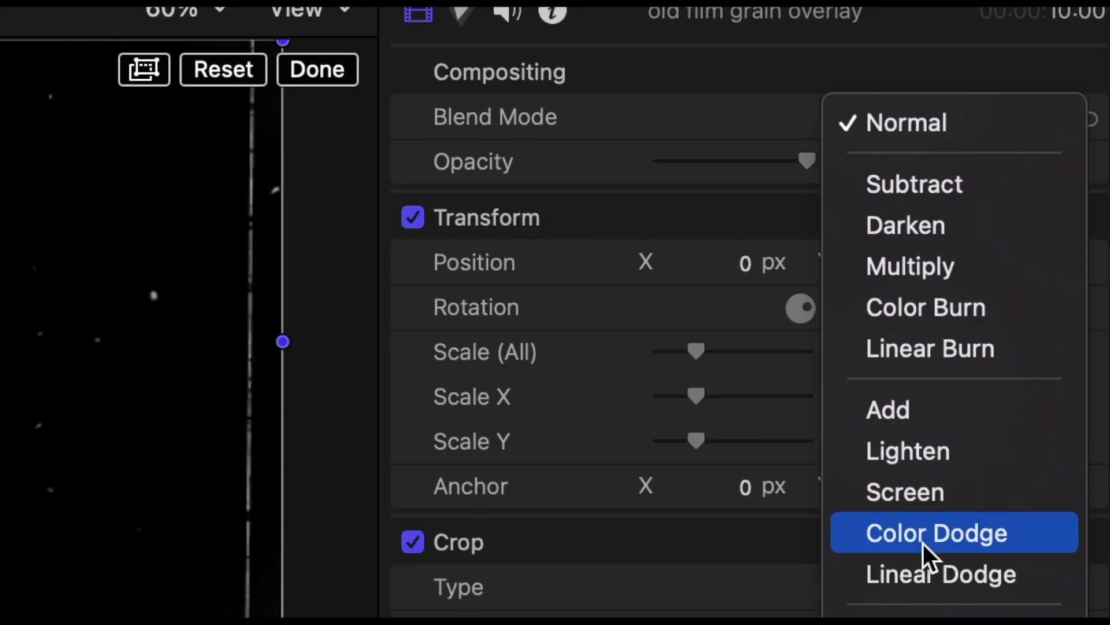
click(926, 575)
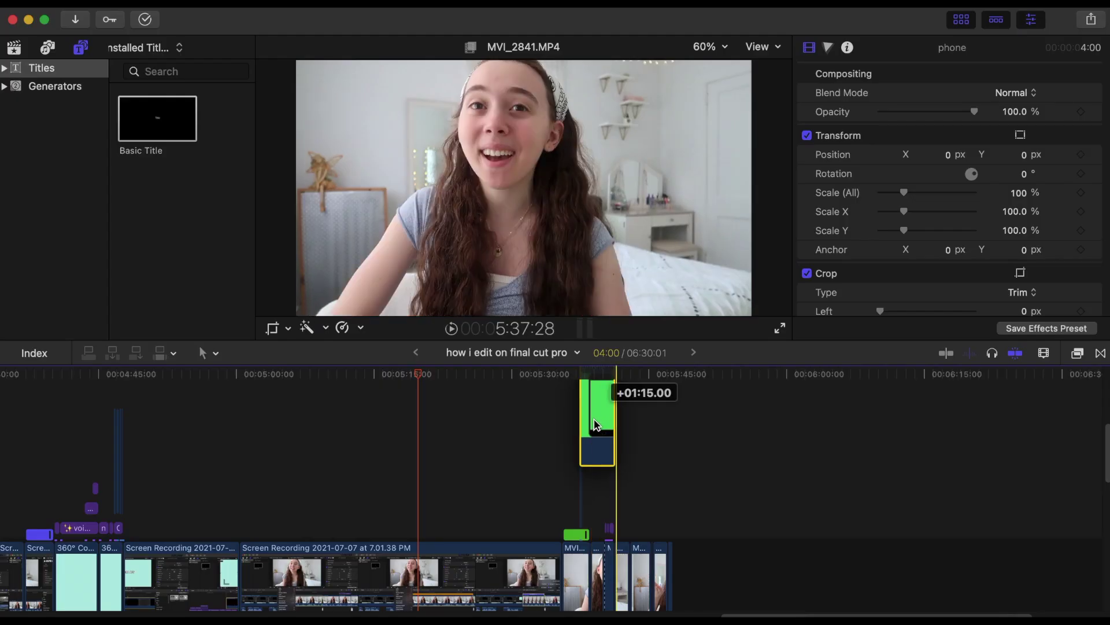
drag(599, 426, 596, 425)
click(588, 390)
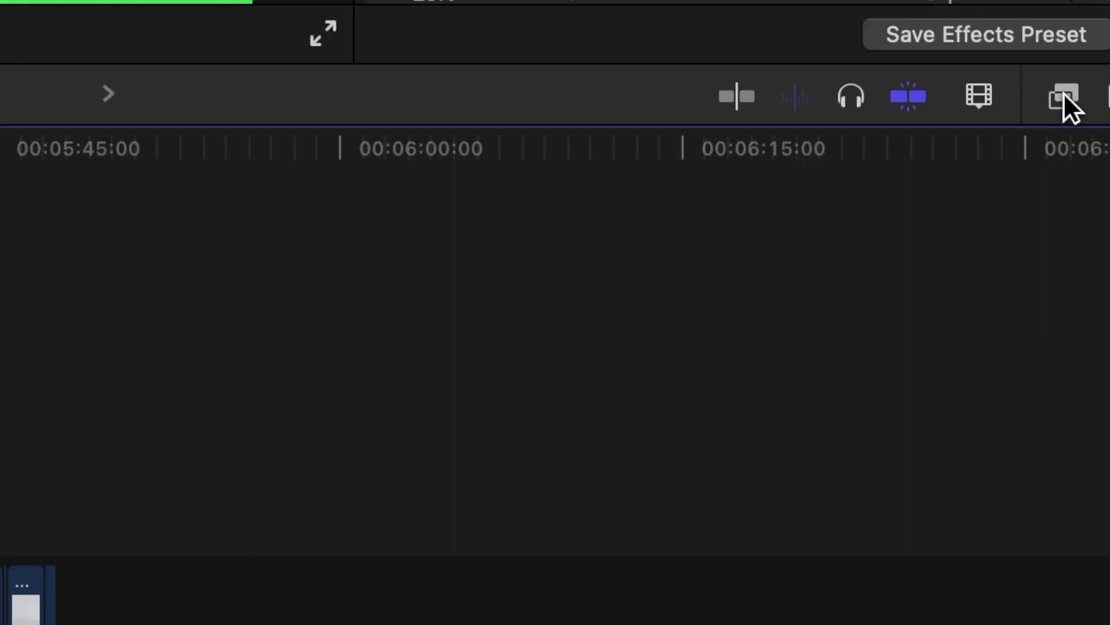
Apply the Keyer effect to the phone clip to remove its green screen
click(1077, 353)
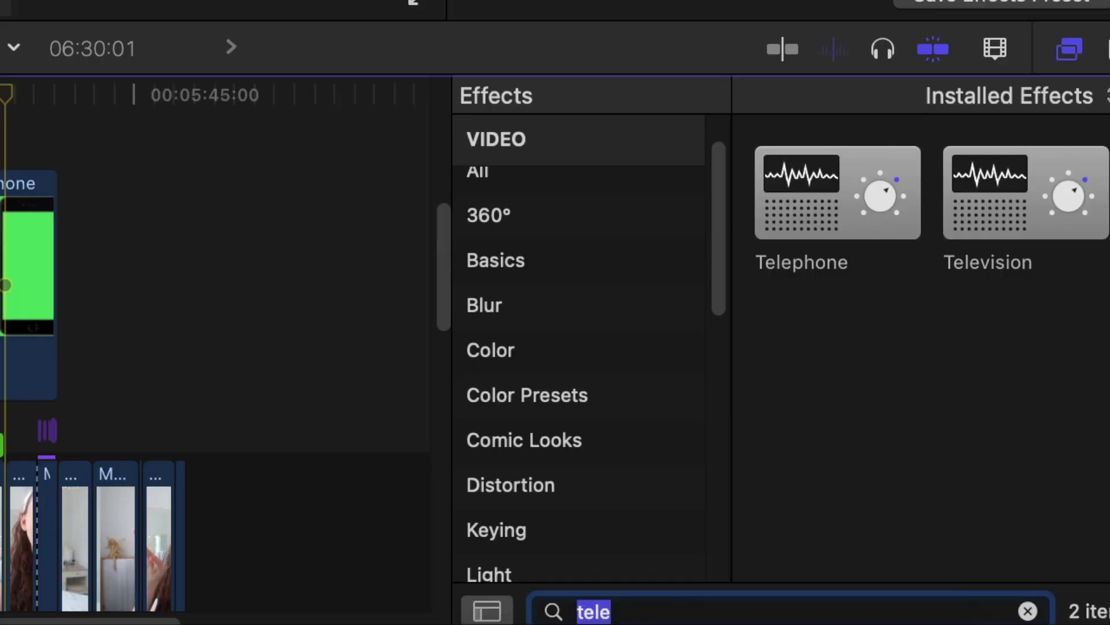
text(keyer)
drag(836, 191, 17, 299)
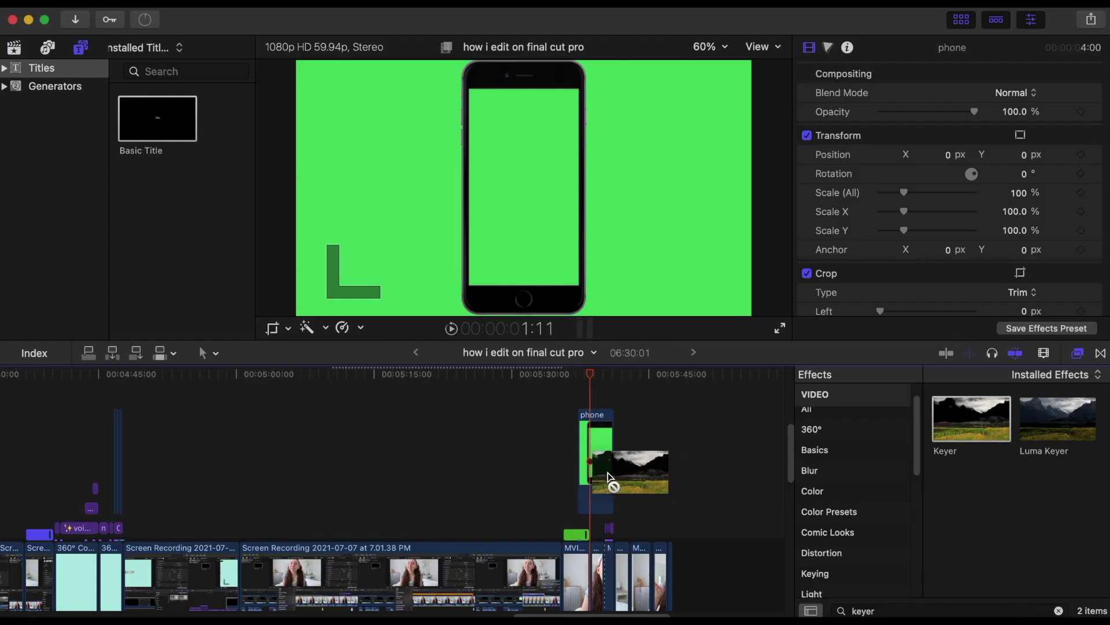
drag(595, 468, 595, 467)
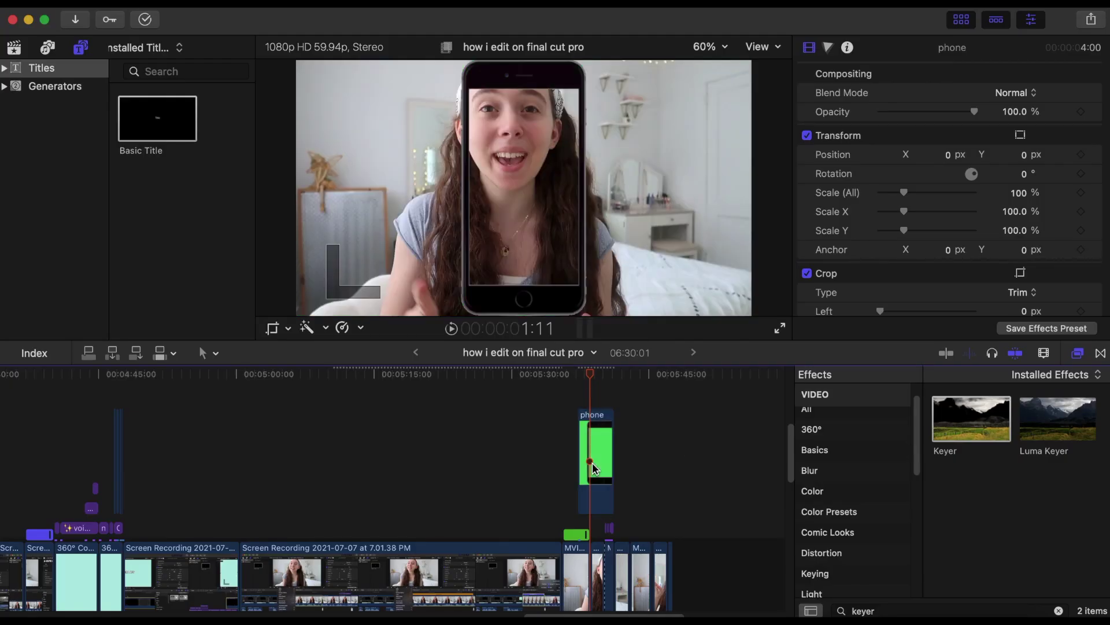
Shift the phone overlay toward the left of the frame with the Transform controls
click(596, 469)
click(287, 328)
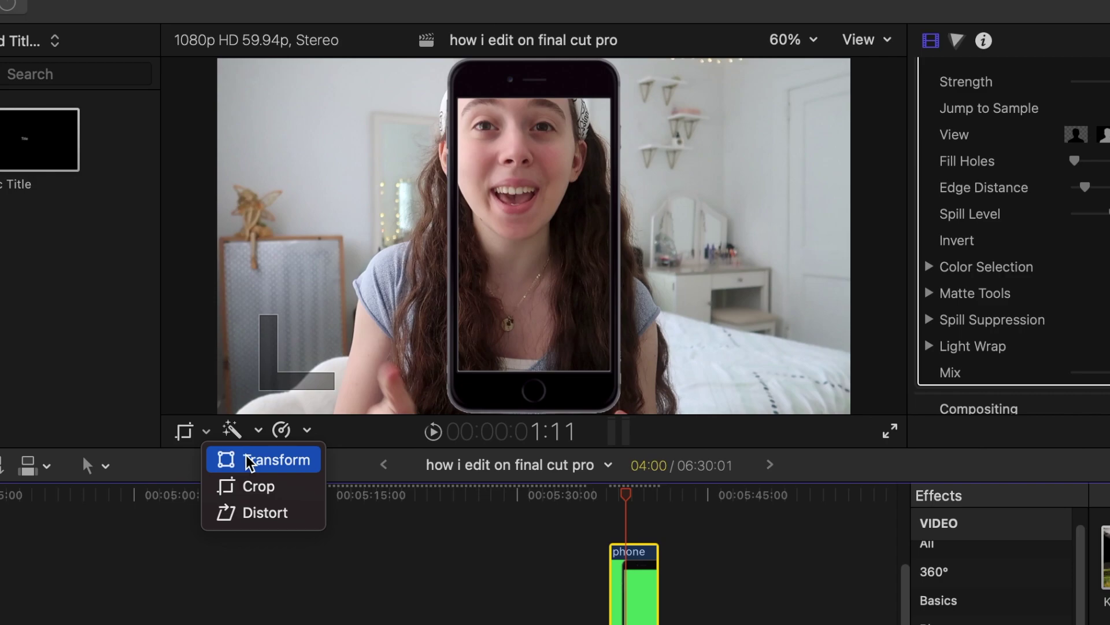
click(319, 351)
drag(528, 373, 365, 372)
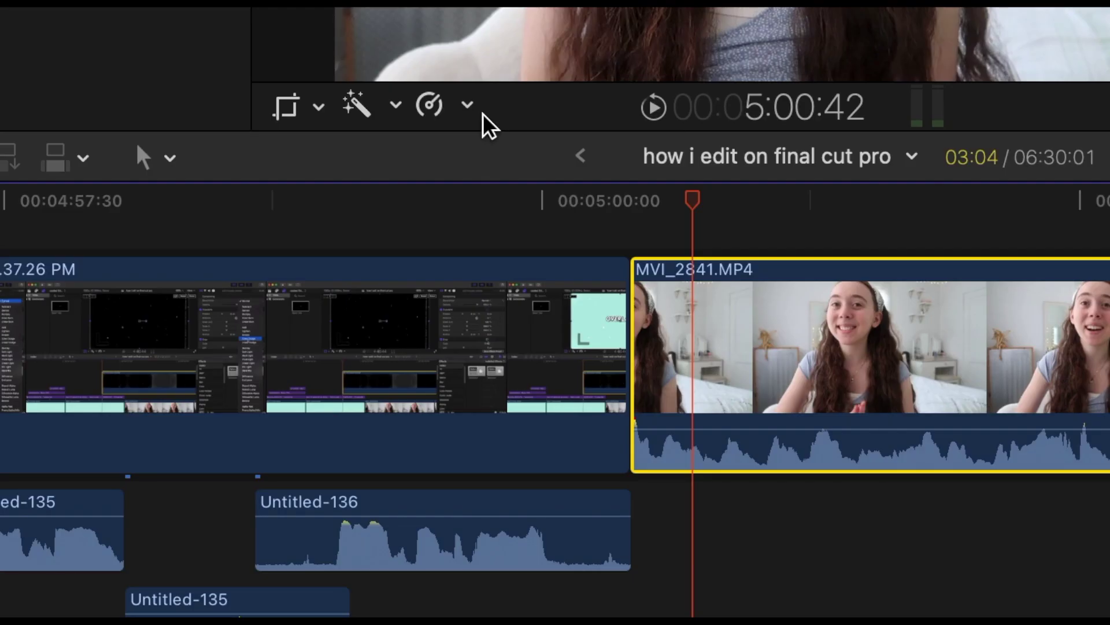
Retime the MVI_2841.MP4 clip to Fast 2x (200%)
click(469, 106)
mouse_move(532, 178)
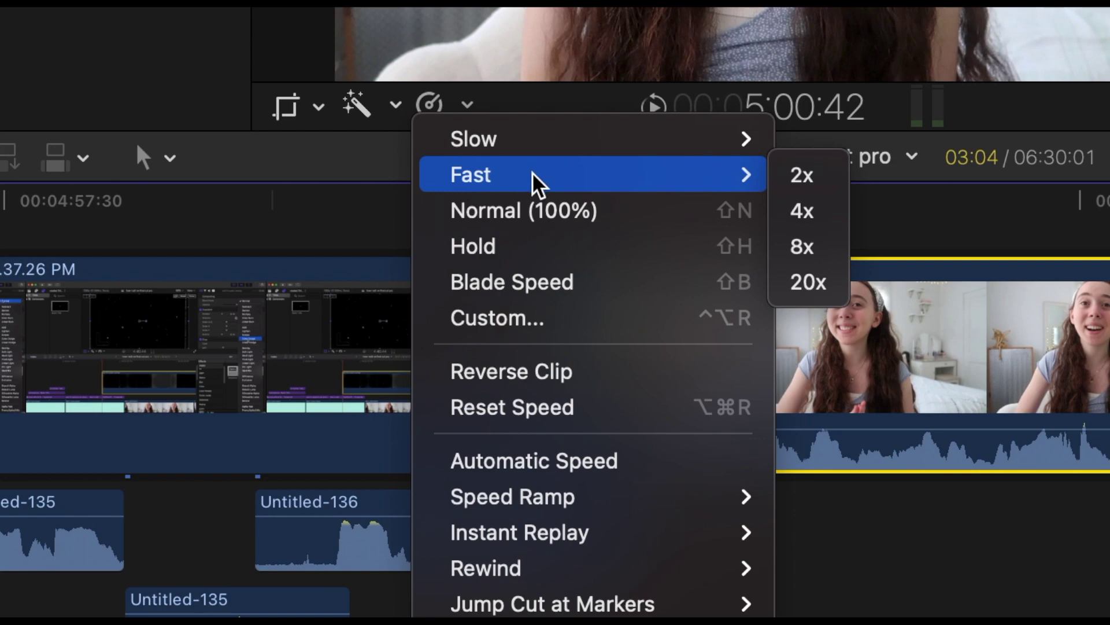
click(801, 174)
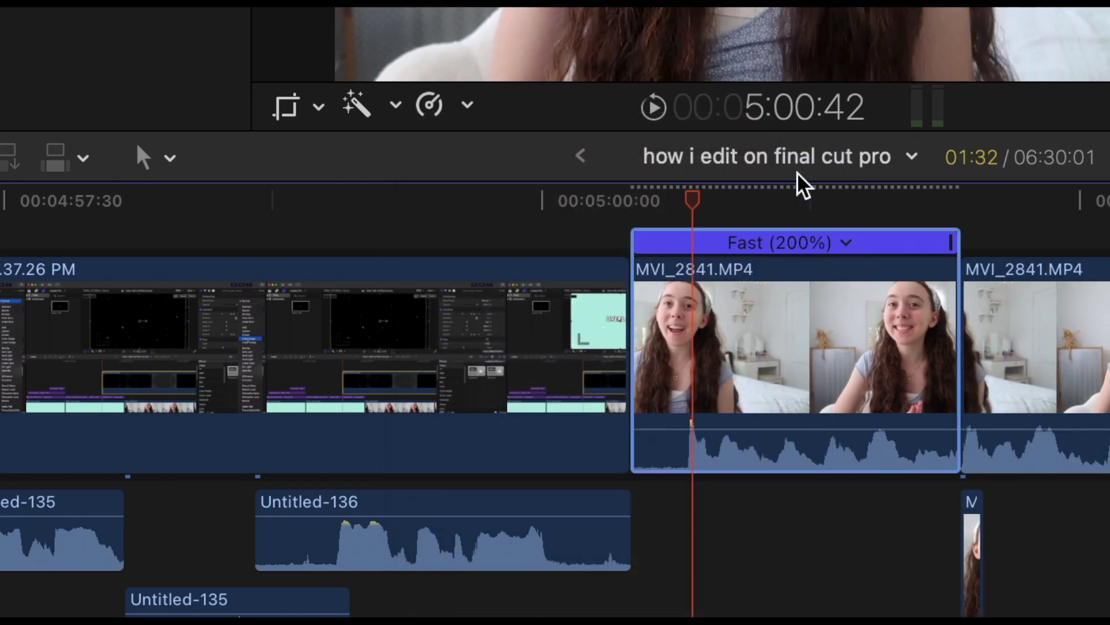